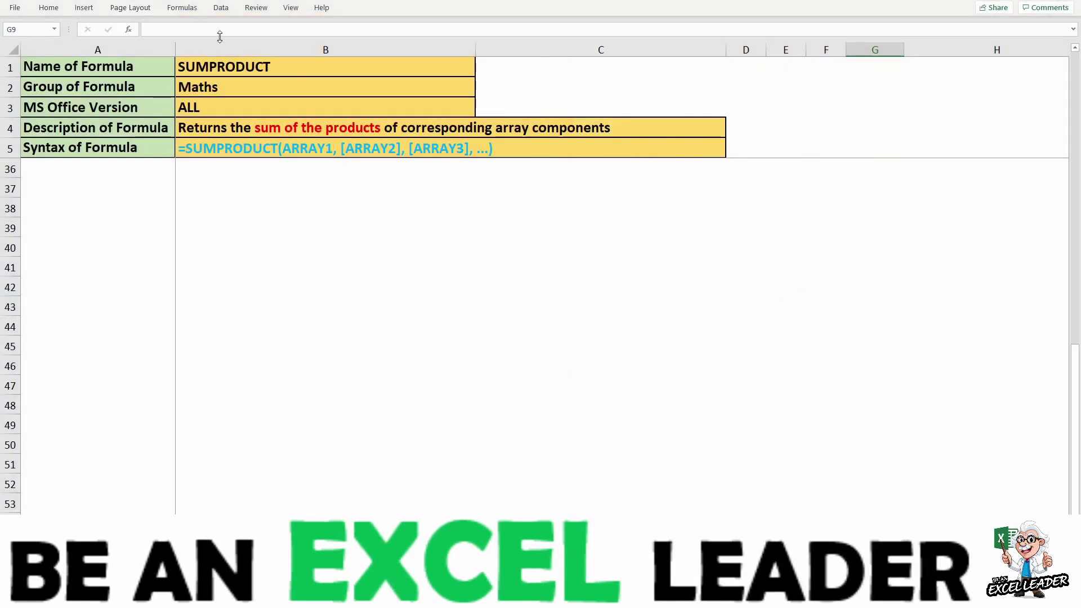
- Review the SUMPRODUCT details and try its argument helper in a spare cell, then cancel
left_click(223, 69)
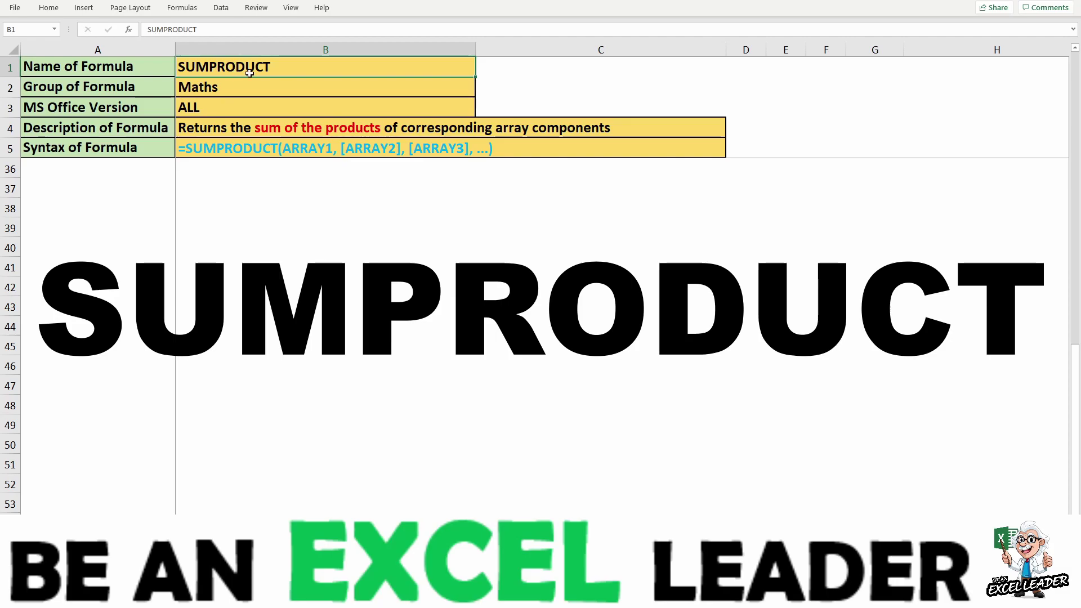
key("Down")
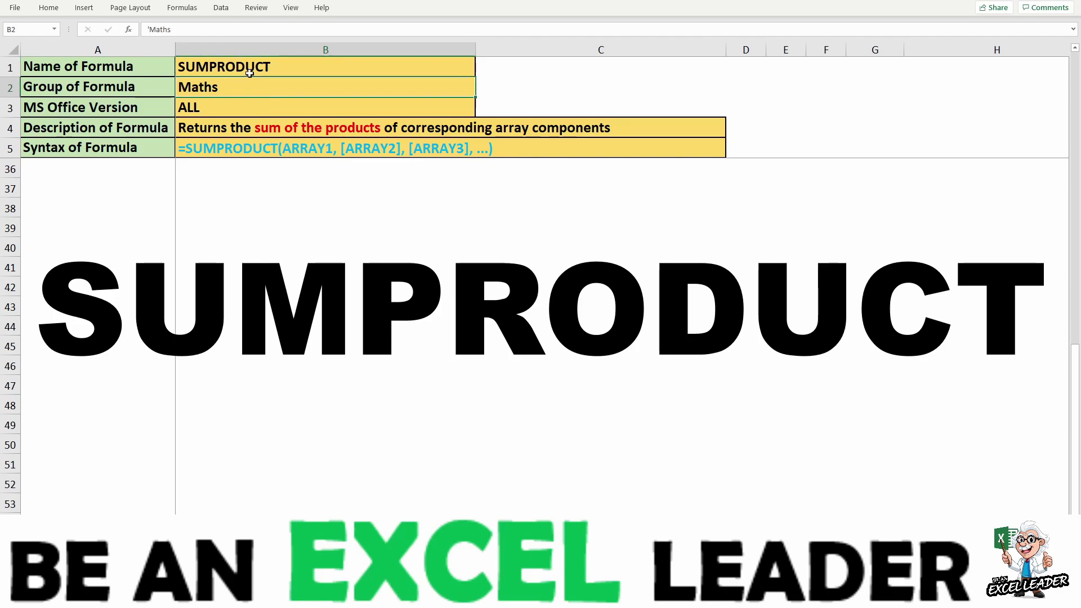
key("Down")
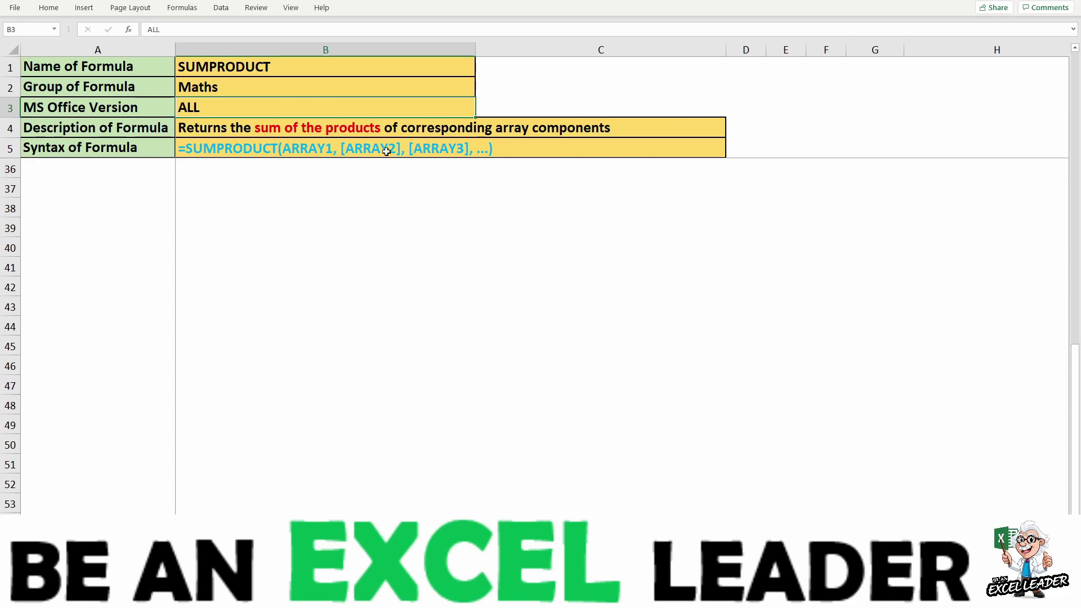
double_click(237, 186)
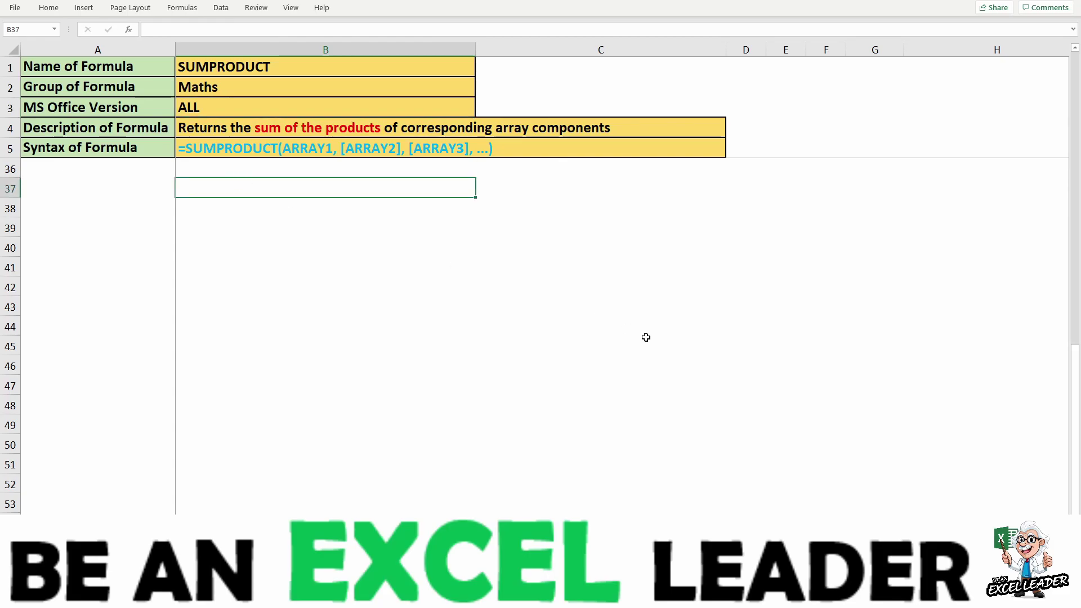
type("=")
type("SUMPR")
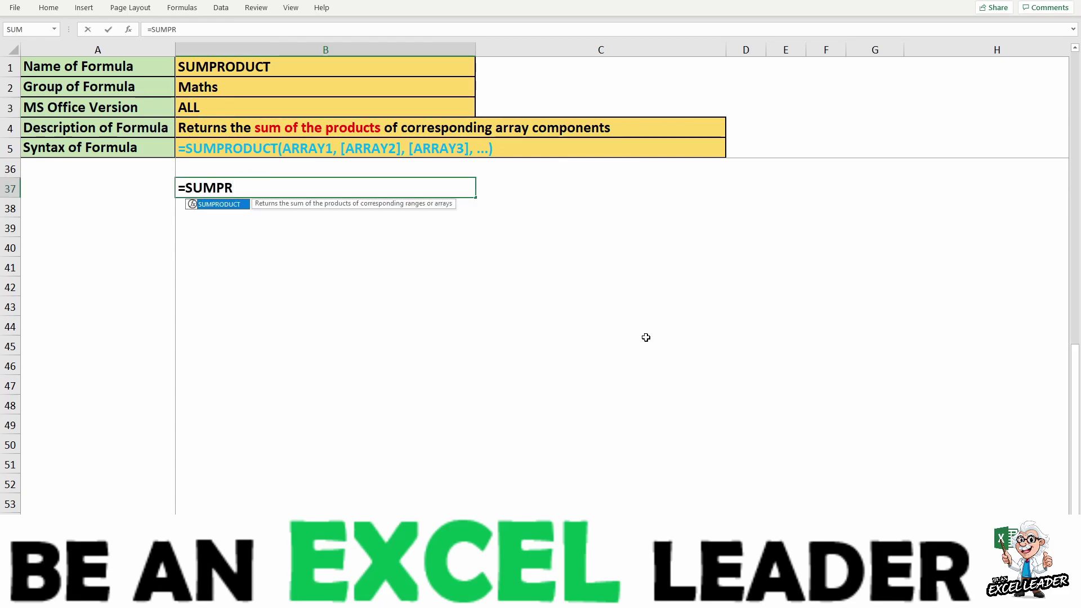
key("Tab")
key("ctrl+a")
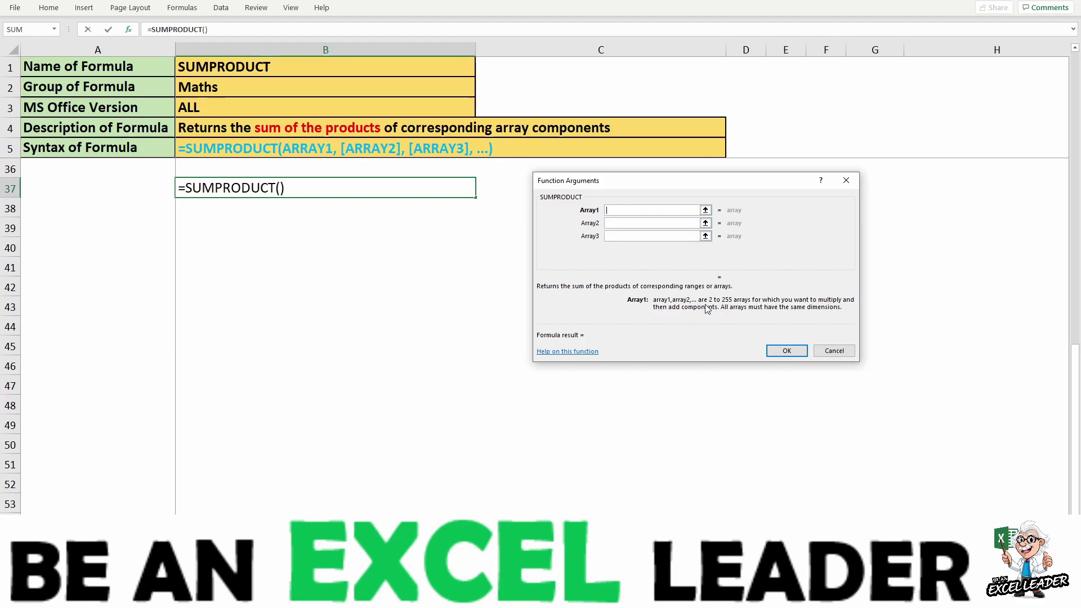
left_click(614, 238)
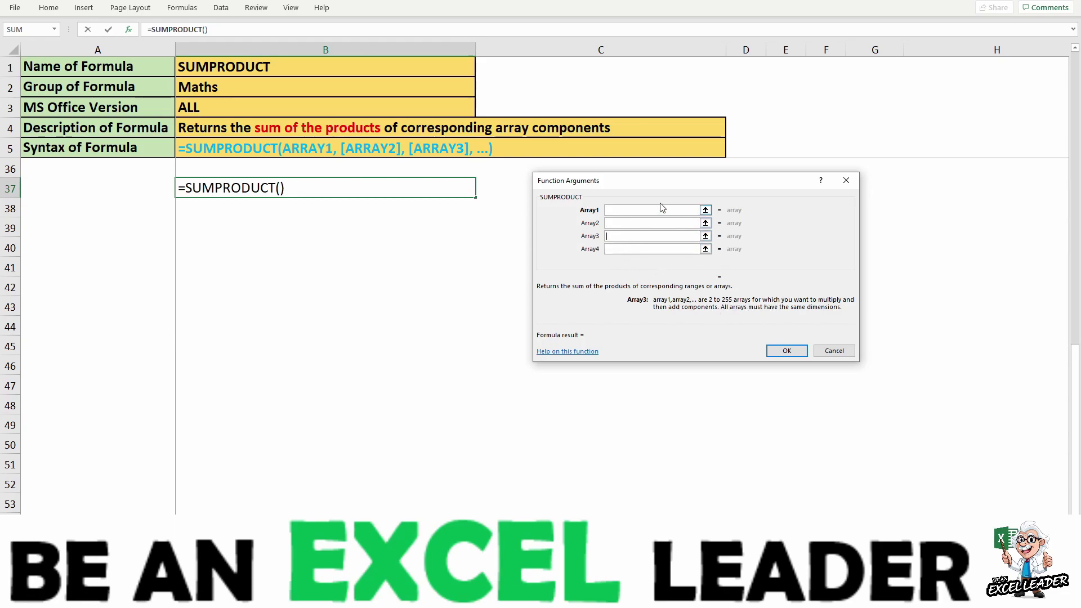
left_click(625, 251)
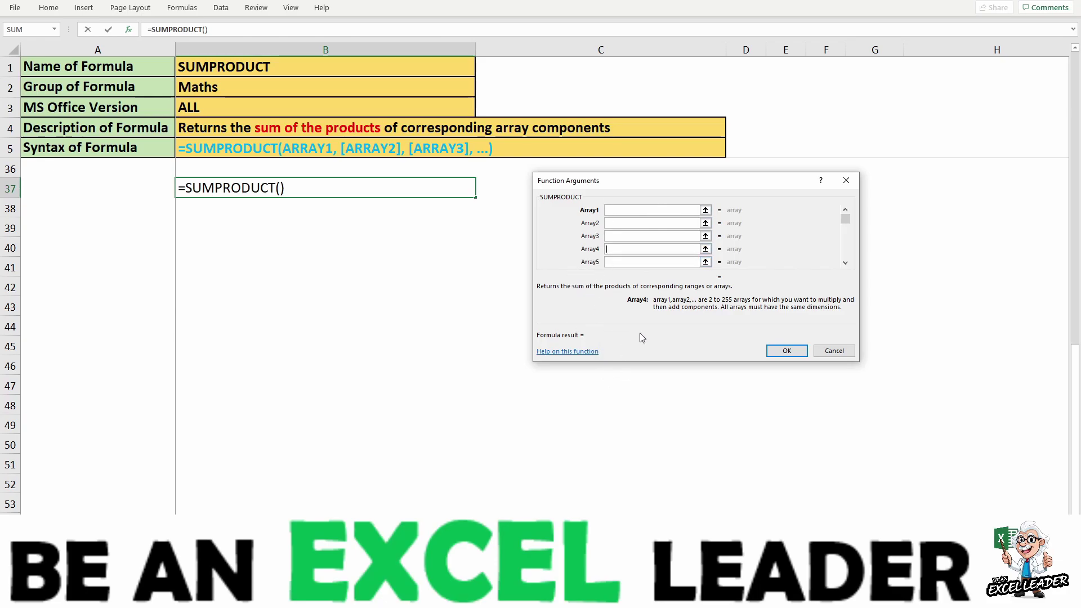
left_click(847, 181)
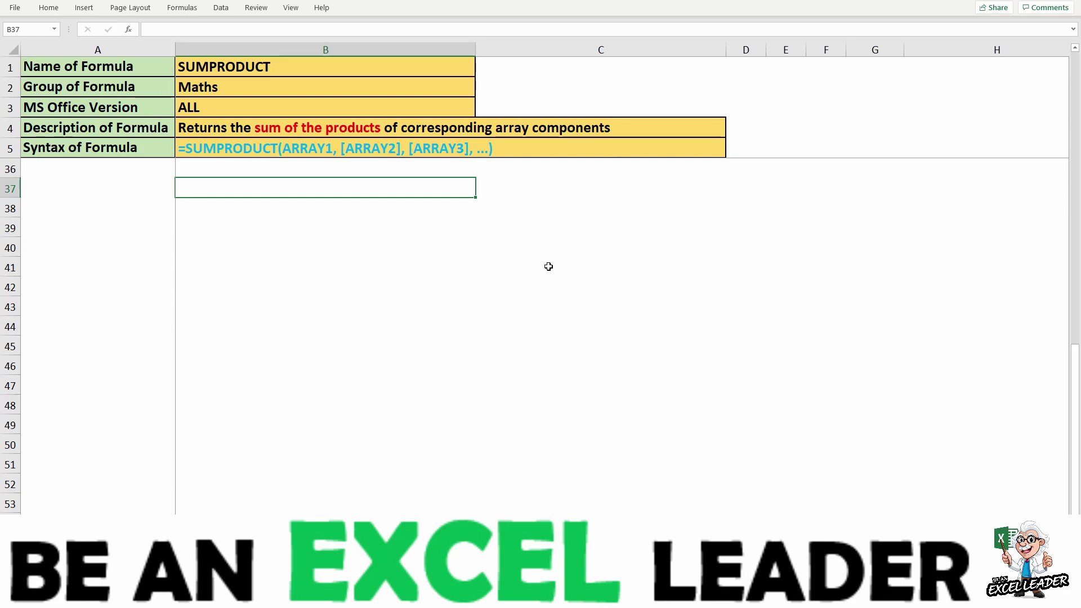
- Start =SUMPRODUCT in G9 with D9:D14 as the first array
scroll(549, 266, "up", 4)
scroll(549, 267, "up", 6)
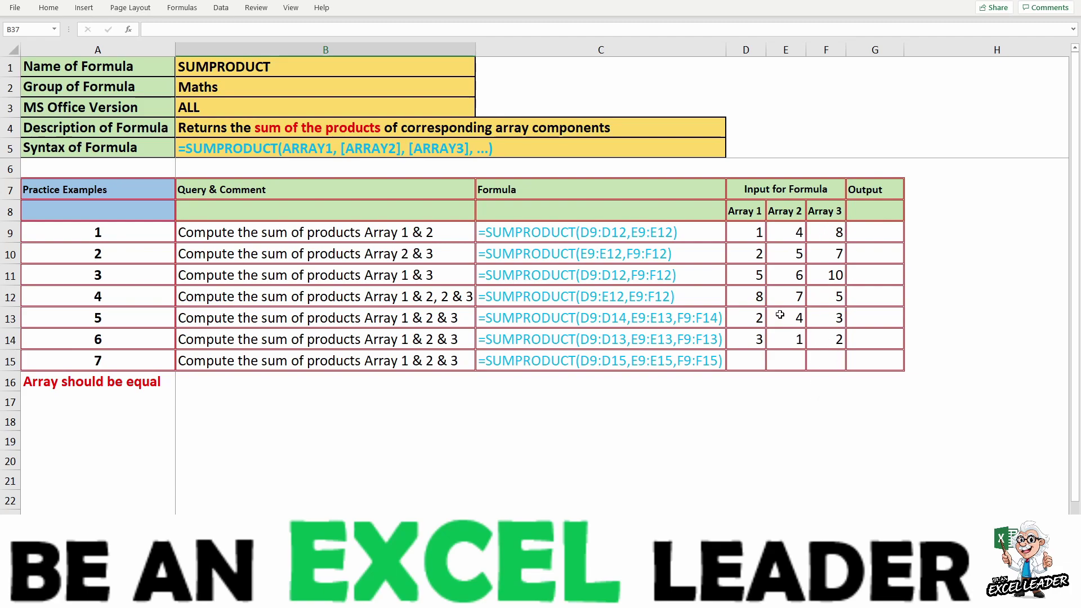
left_click(878, 230)
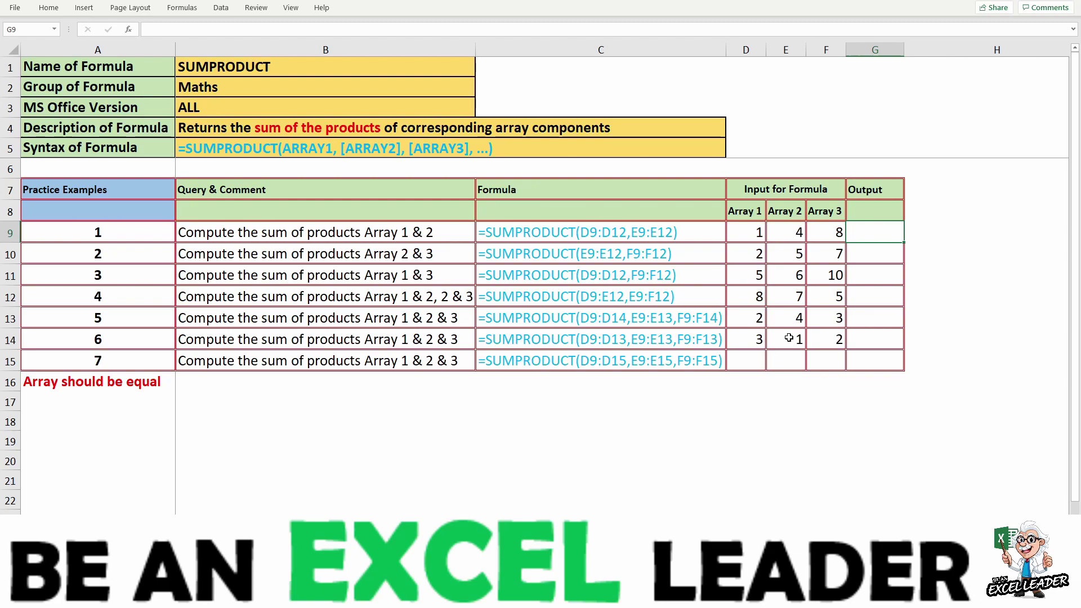
type("=SUM")
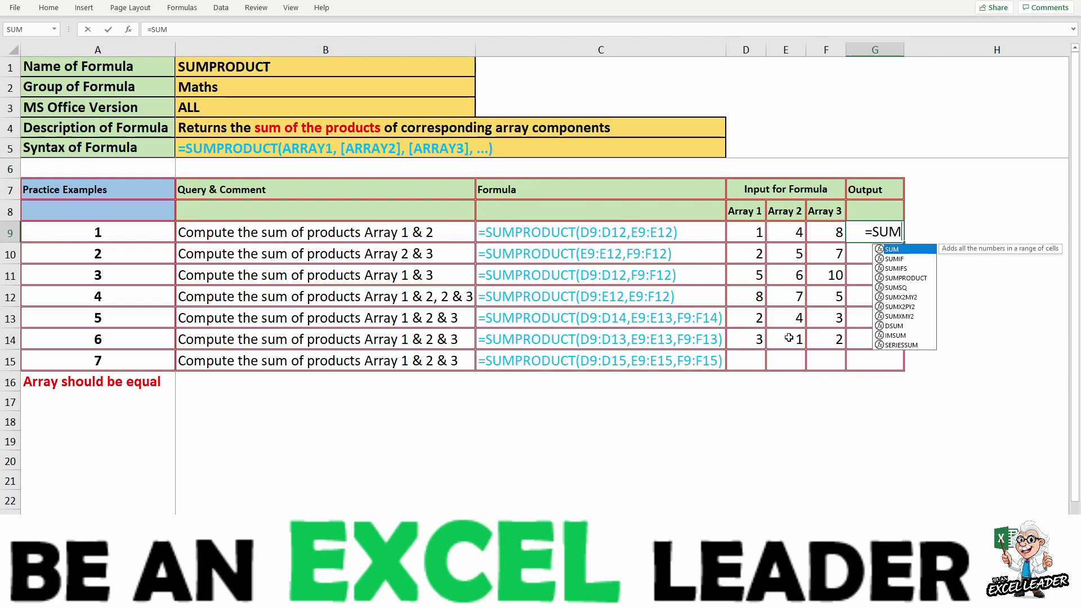
type("P")
key("Tab")
key("Left")
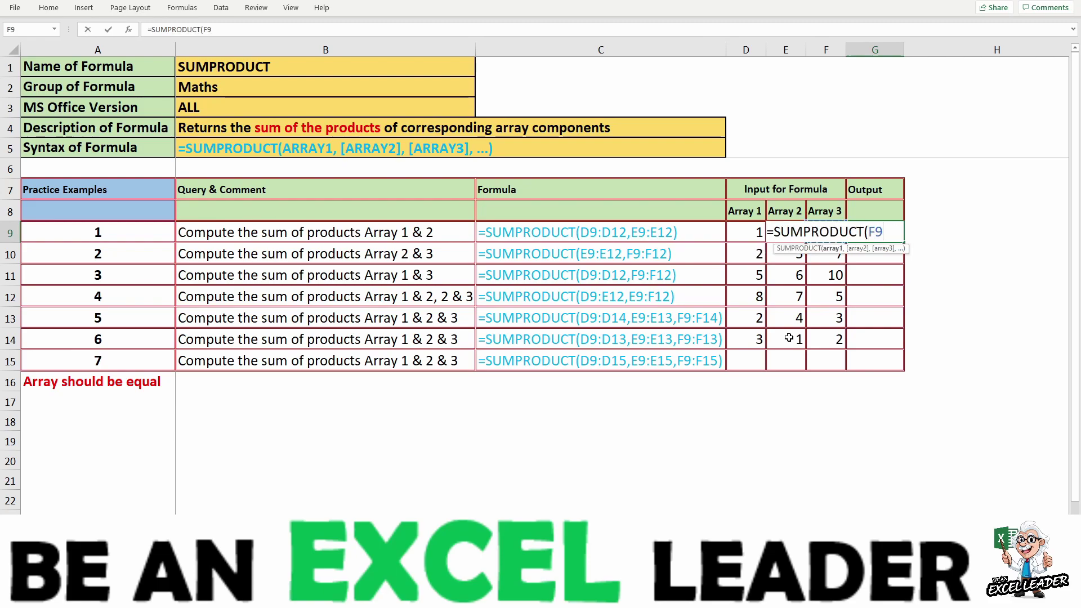
key("Left")
key("Left")
key("shift+Down")
key("shift+Down")
key("shift+Down")
key("shift+Down")
key("shift+Down")
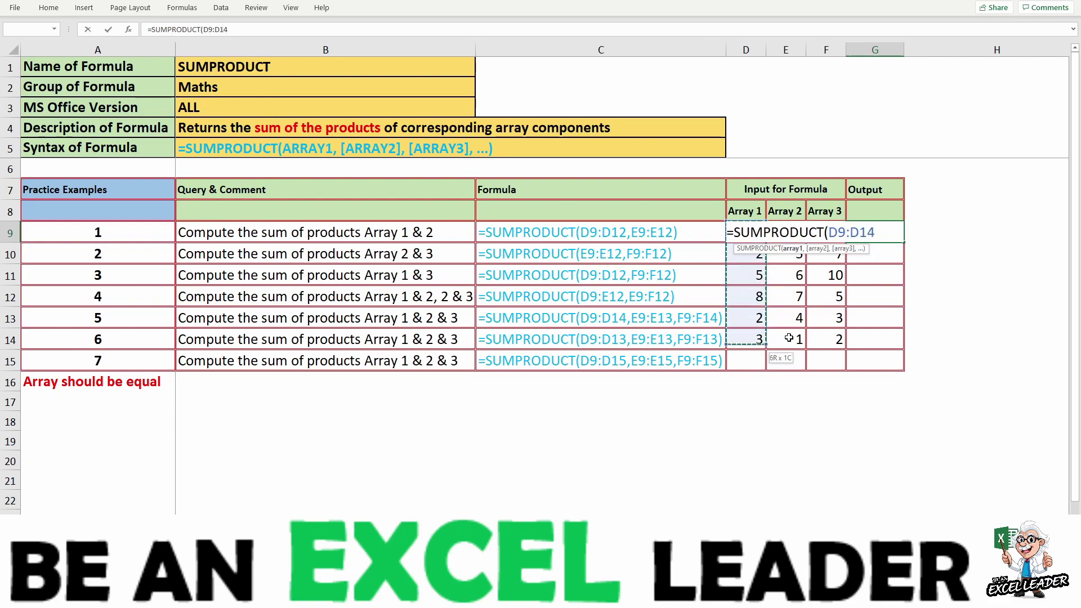
key("shift+Down")
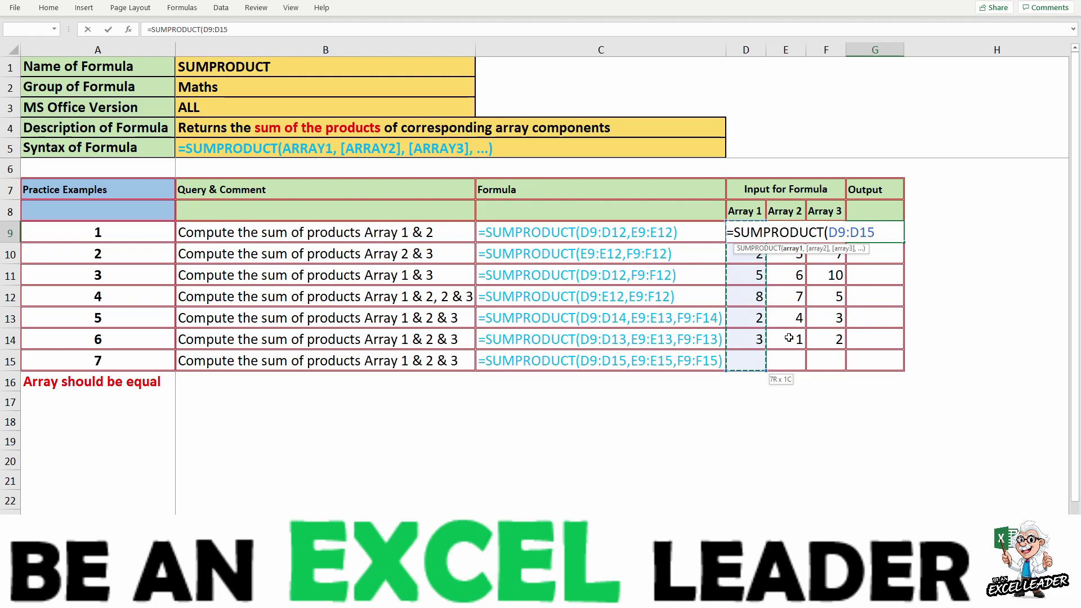
key("shift+Up")
- Add E9:E14 as the second array and confirm, giving 111
type(",")
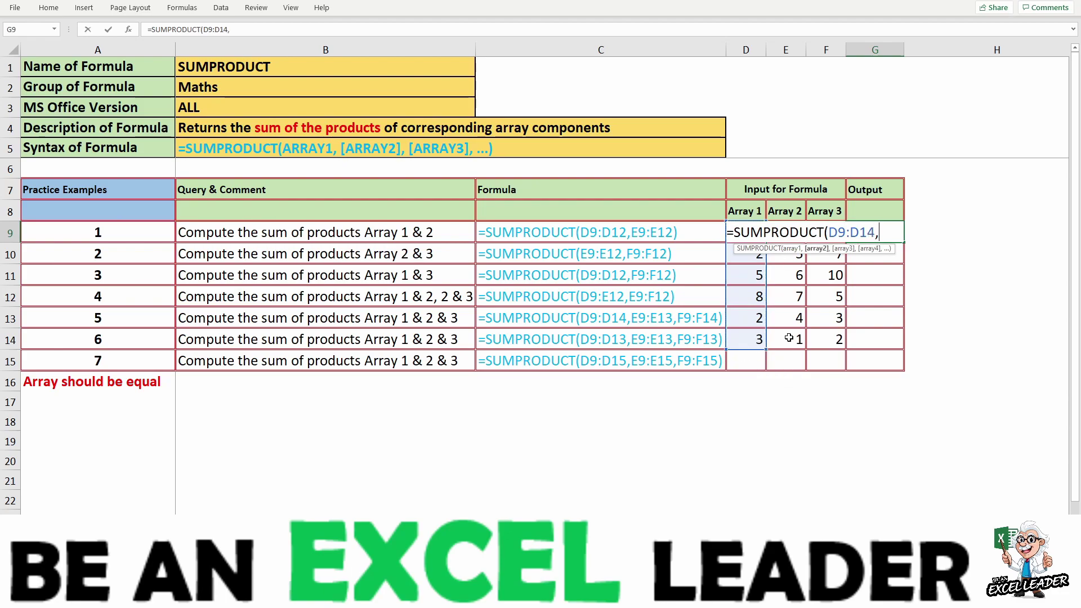
key("Left")
key("Left")
key("shift+Down")
key("shift+Down")
key("shift+Down")
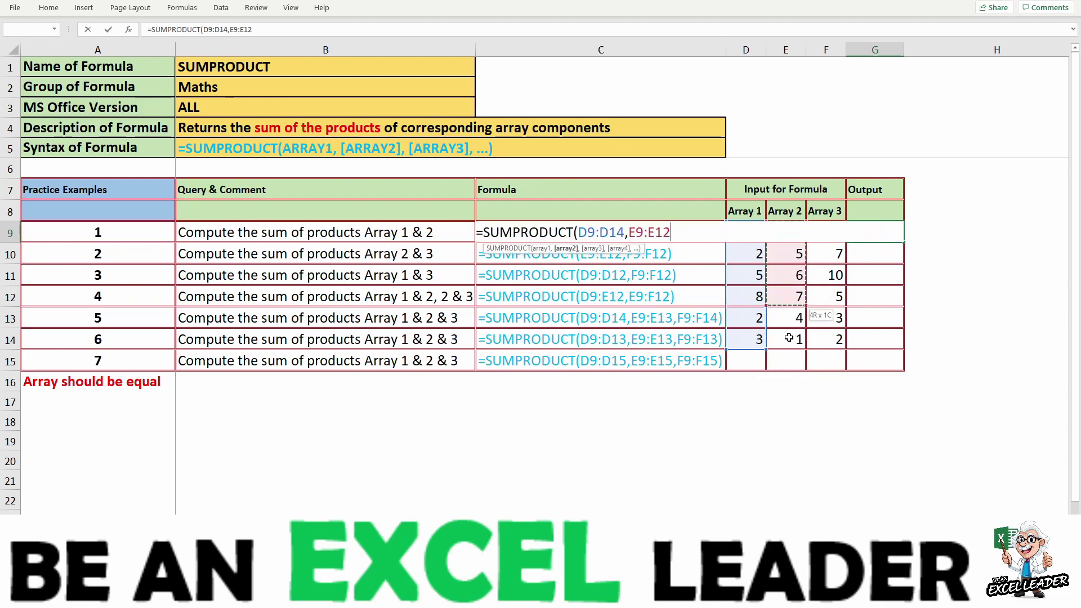
key("shift+Down")
key("shift+Down")
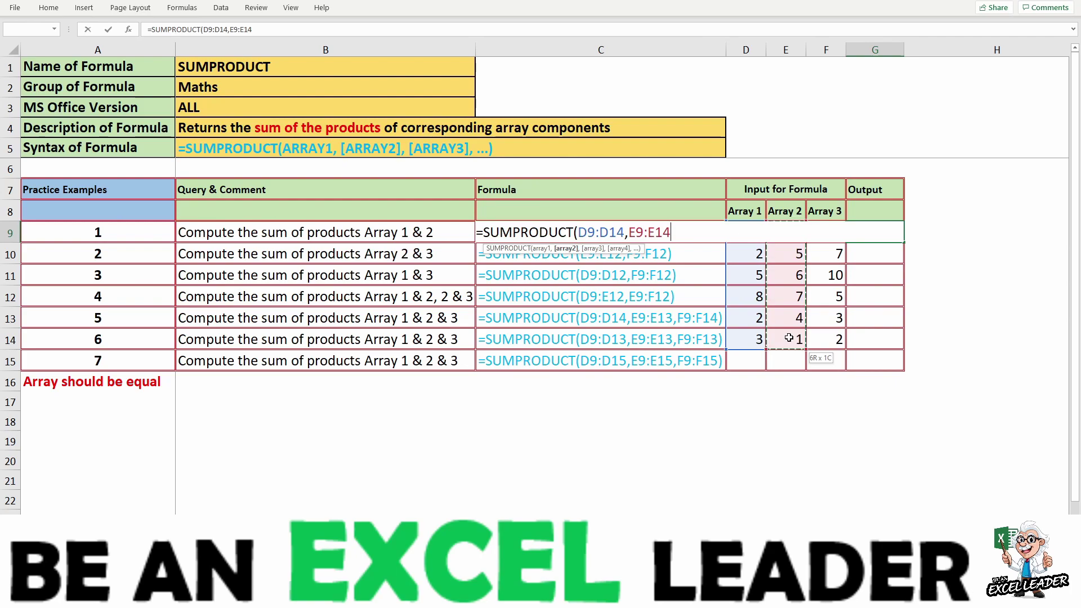
type(")")
key("Return")
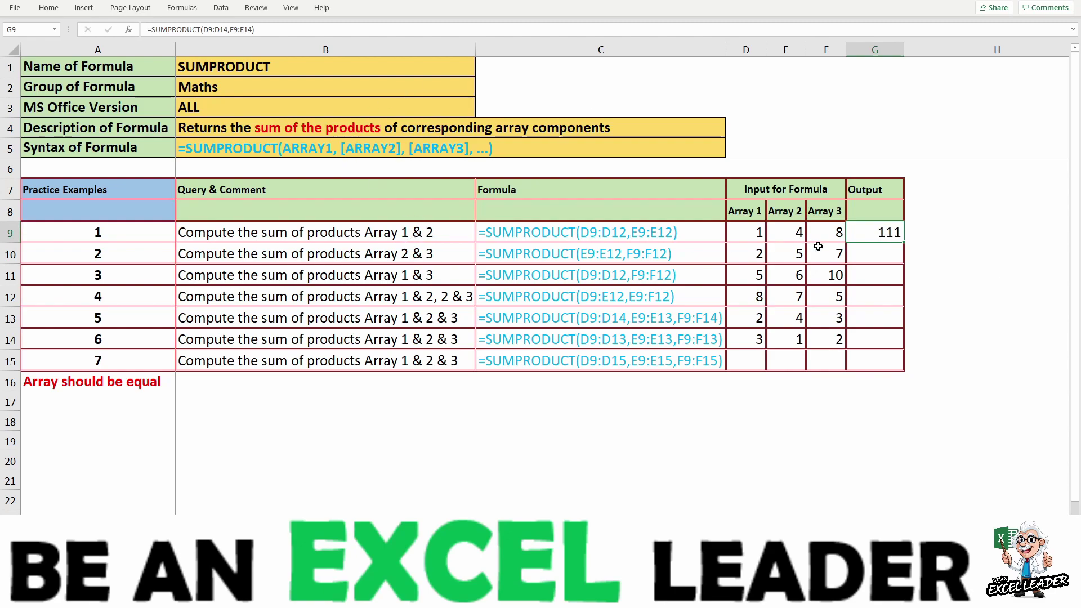
- Start =SUMPRODUCT in G10 with E9:E14 as the first array
left_click(868, 252)
type("=")
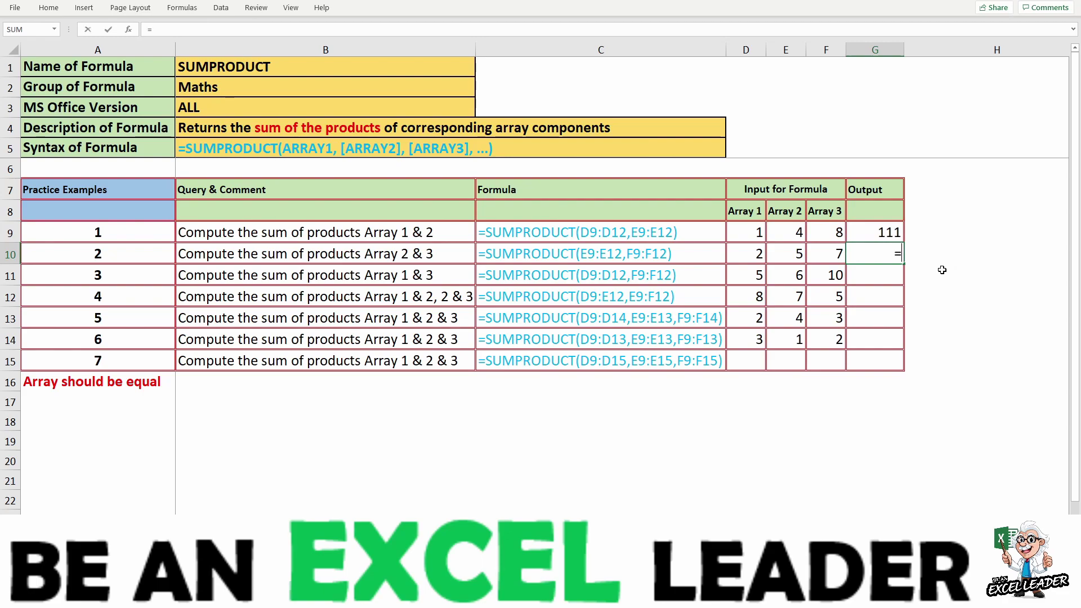
type("SUM")
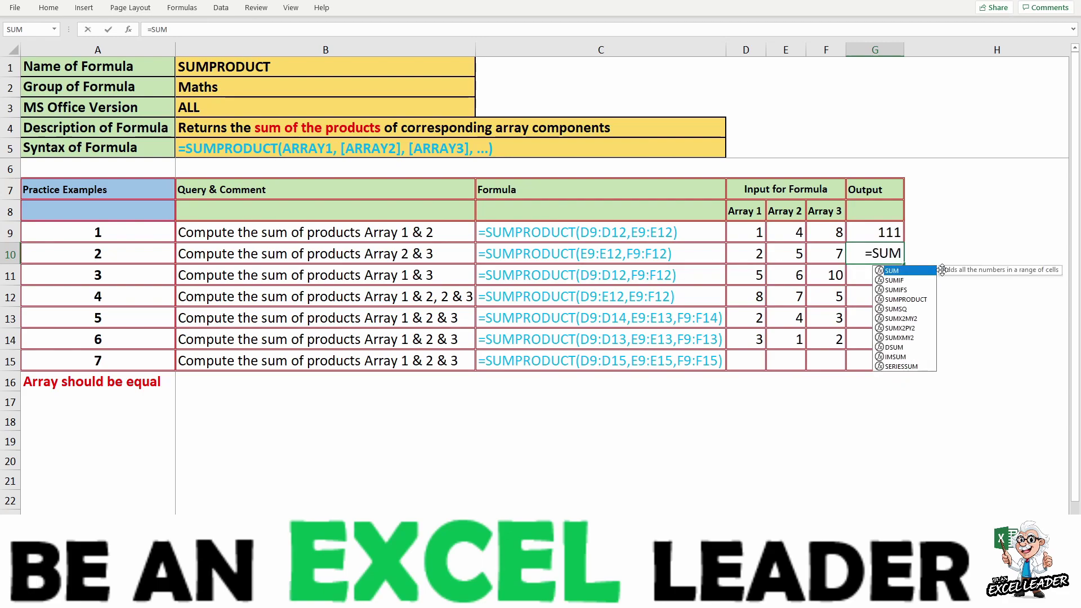
type("P")
key("Tab")
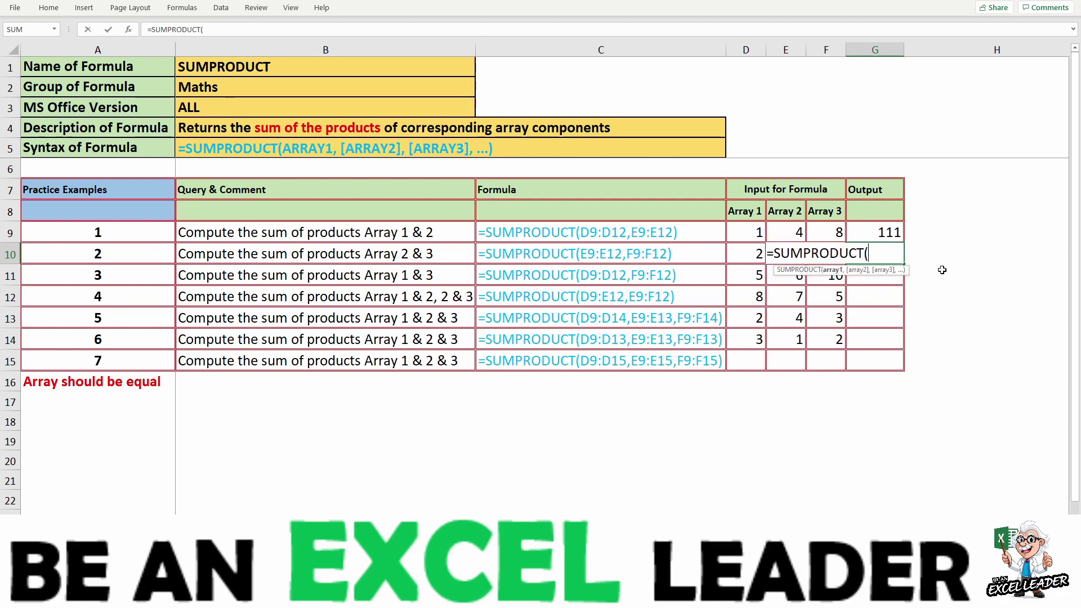
key("Left")
key("Up")
key("Left")
key("shift+Down")
key("shift+Down")
key("shift+Down")
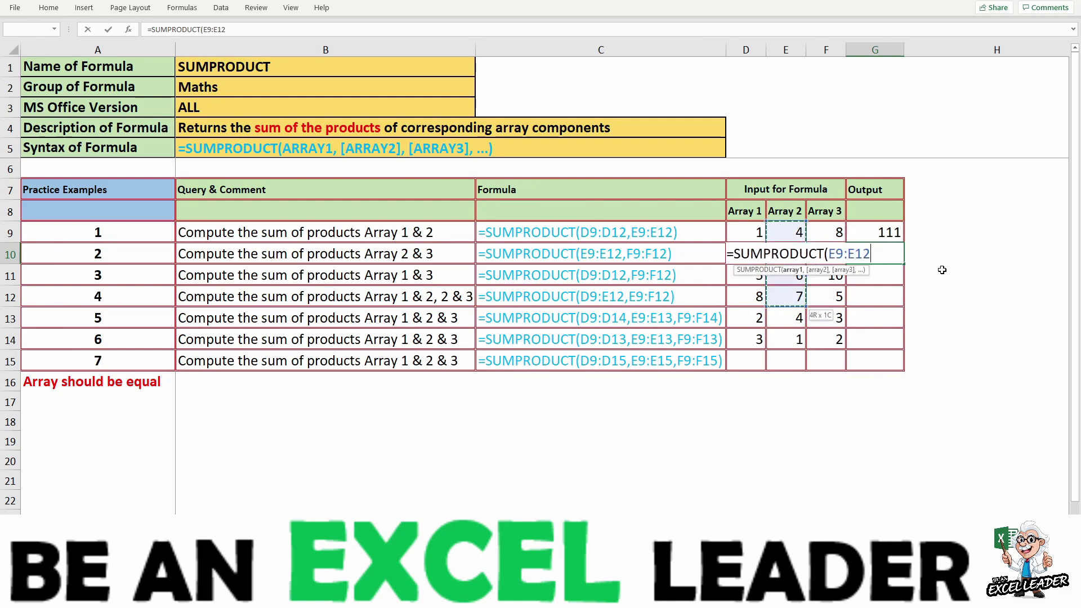
key("shift+Down")
key("shift+Down")
key("shift+Down")
key("shift+Up")
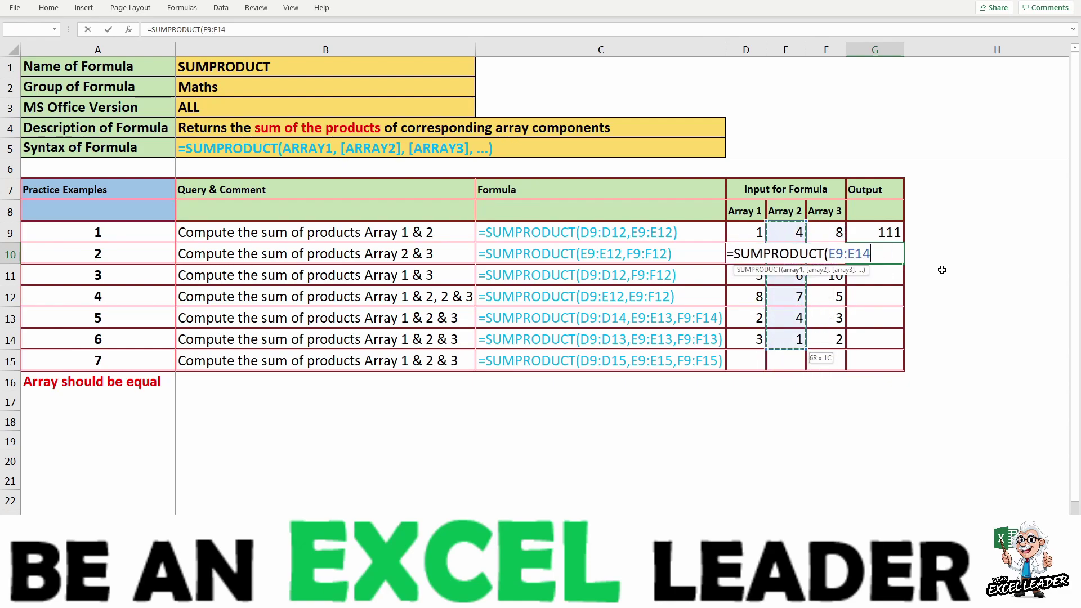
- Add F9:F14 as the second array and confirm, giving 176
type(",")
key("Left")
key("Up")
key("shift+Down")
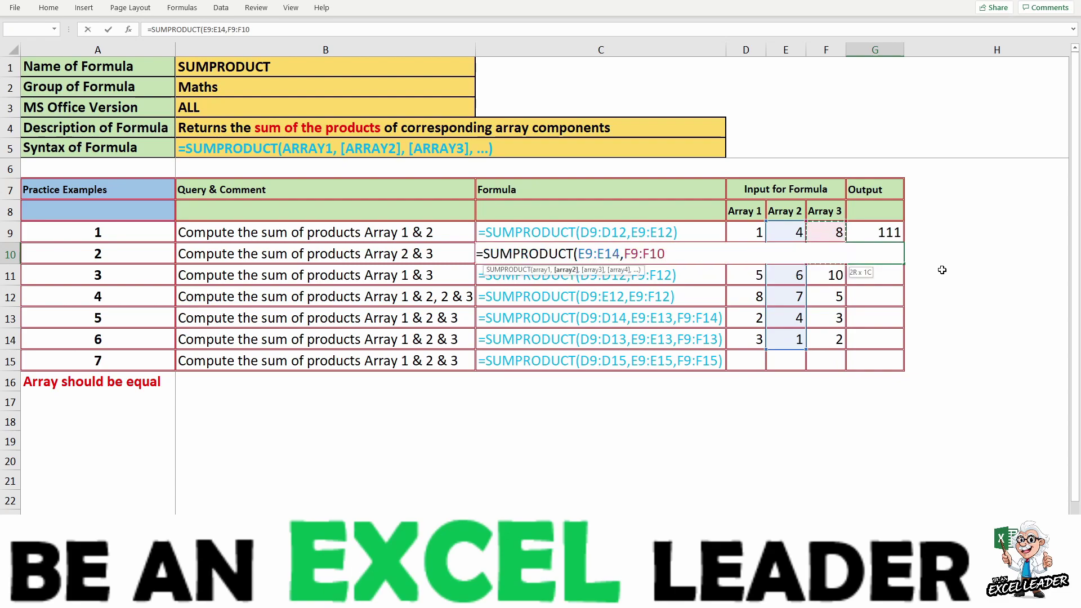
key("shift+Down")
key("shift+Down")
key("shift+Down")
key("shift+Down")
type(")")
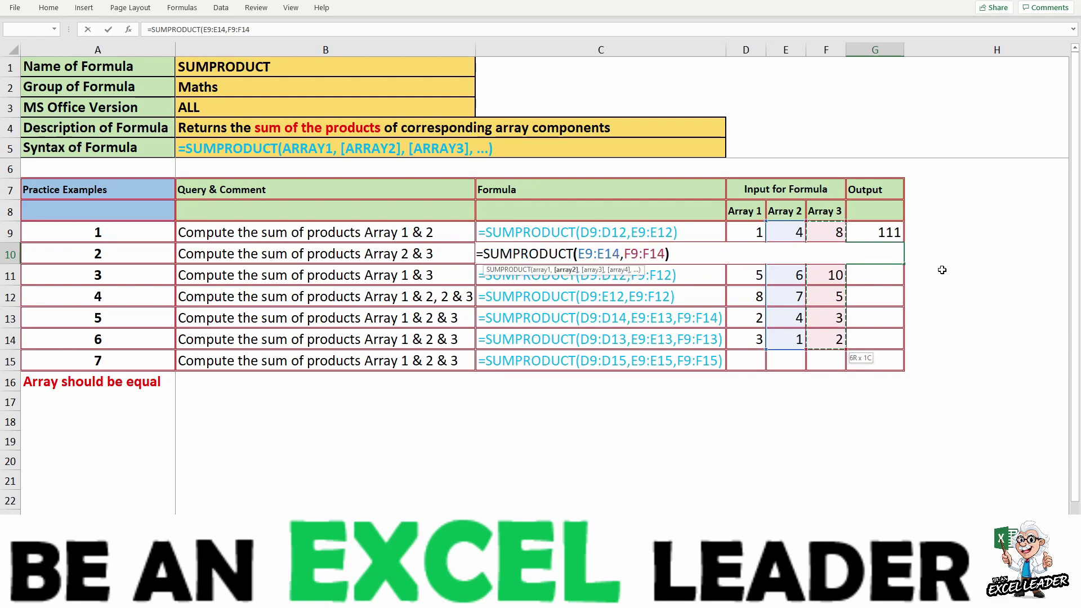
key("Return")
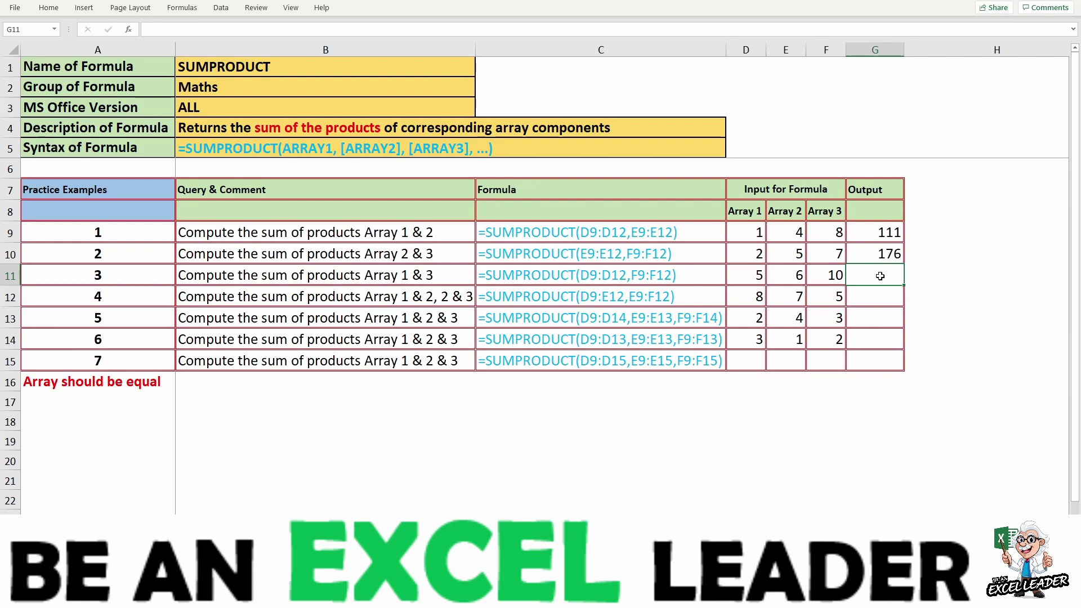
- Enter =SUMPRODUCT(D9:D14,F9:F14) in G11, returning 124
type("=S")
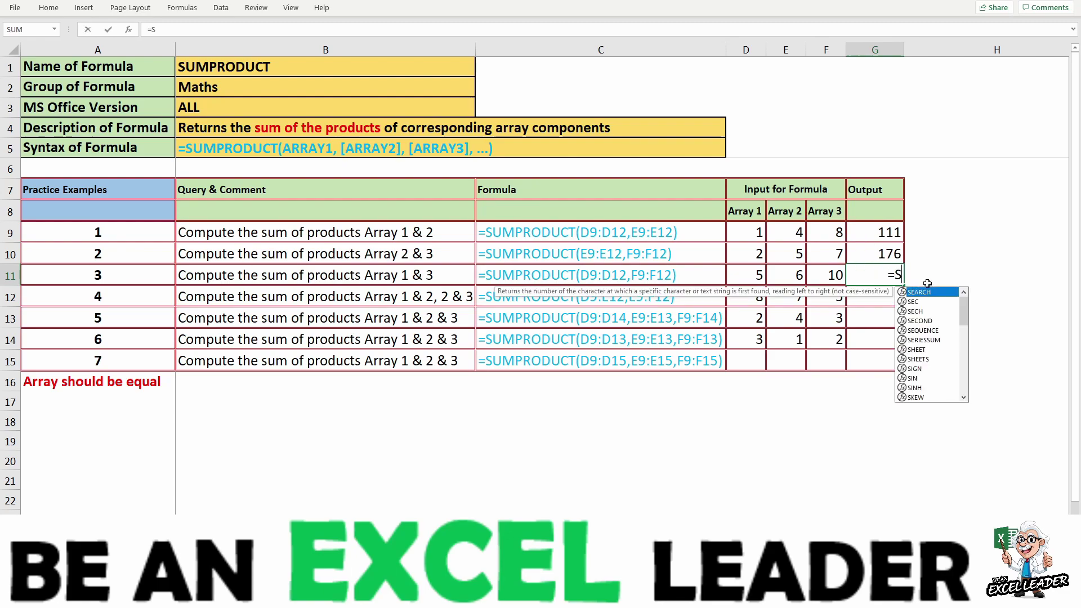
type("UM")
key("Down")
key("Down")
key("Down")
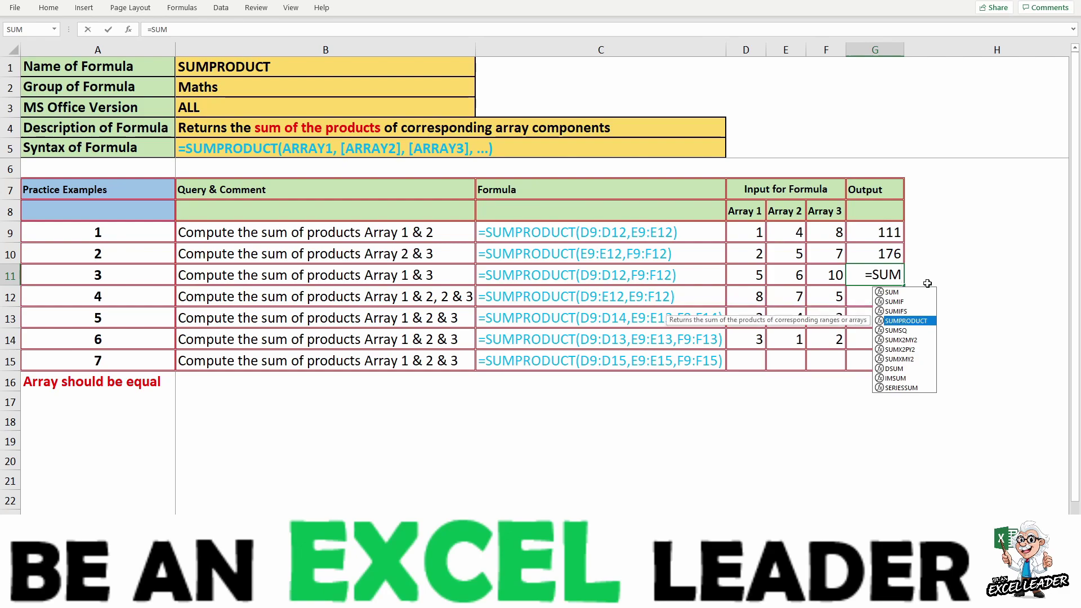
key("Tab")
key("Left")
key("Left")
key("Left")
key("Up")
key("Up")
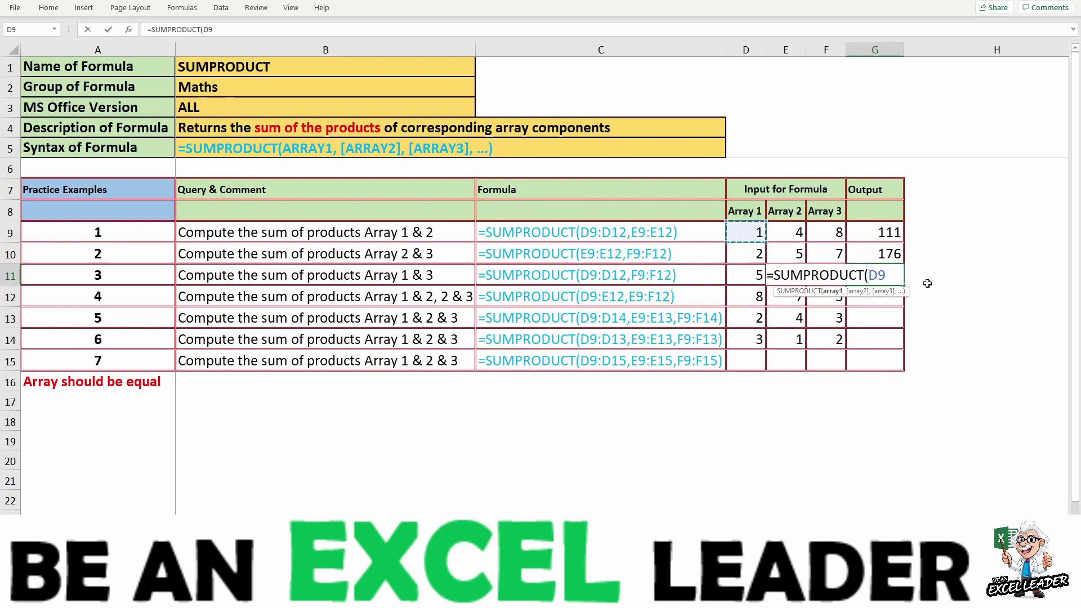
key("shift+Down")
key("shift+Down")
key("shift+Down")
key("shift+Down")
key("shift+Down")
type(":D14,")
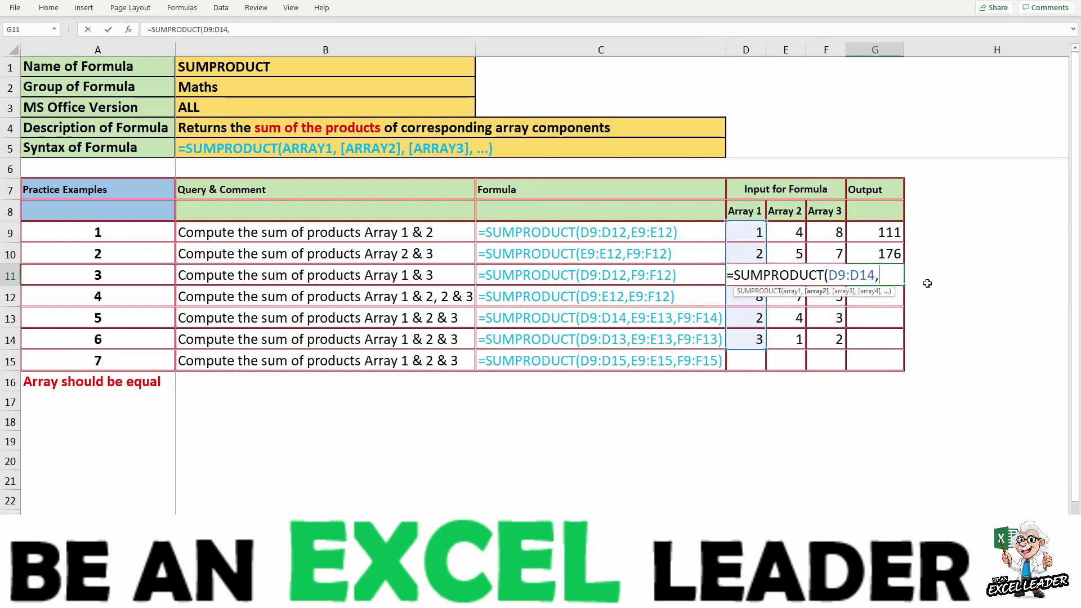
left_click_drag(829, 227, 829, 275)
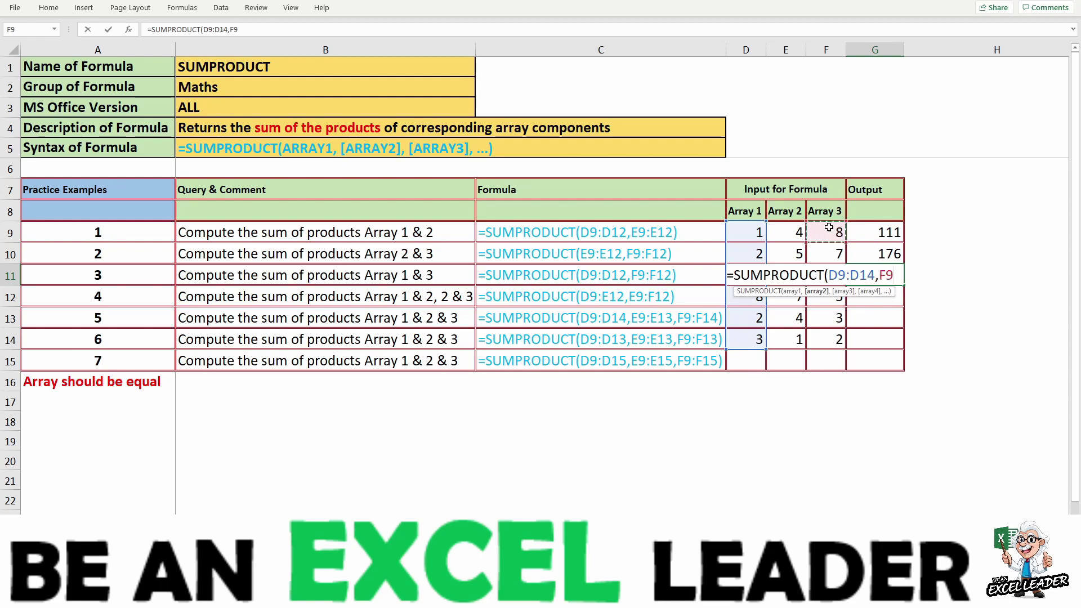
key("shift+Down")
key("shift+Down")
key("shift+Down")
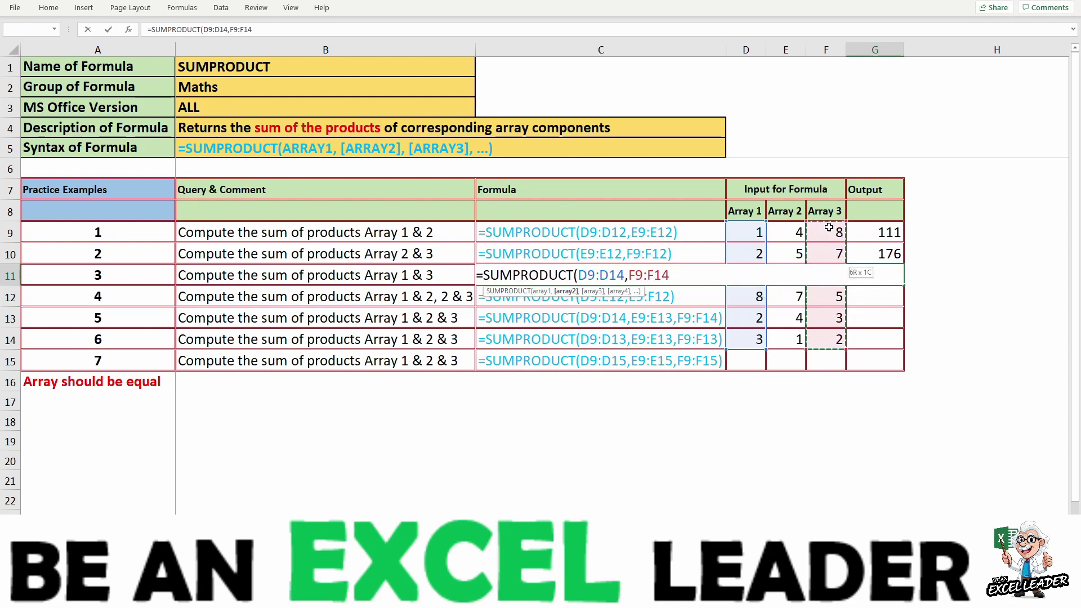
type(")")
key("Return")
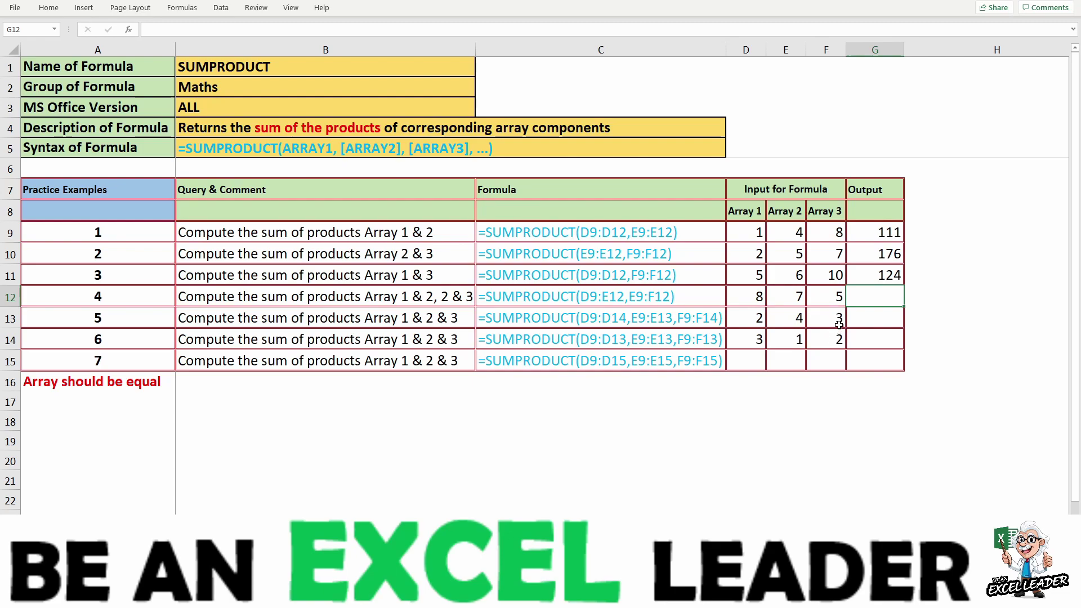
- Start SUMPRODUCT in G12 with the two-column range D9:E14 as the first array
type("=SUM")
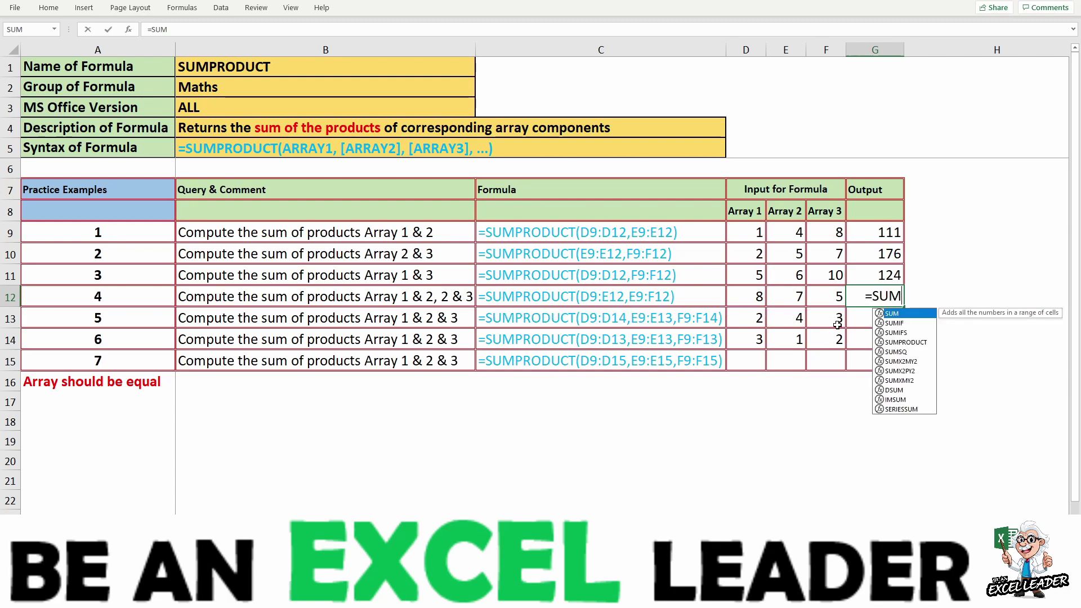
key("Down")
key("Down")
key("Down")
key("Tab")
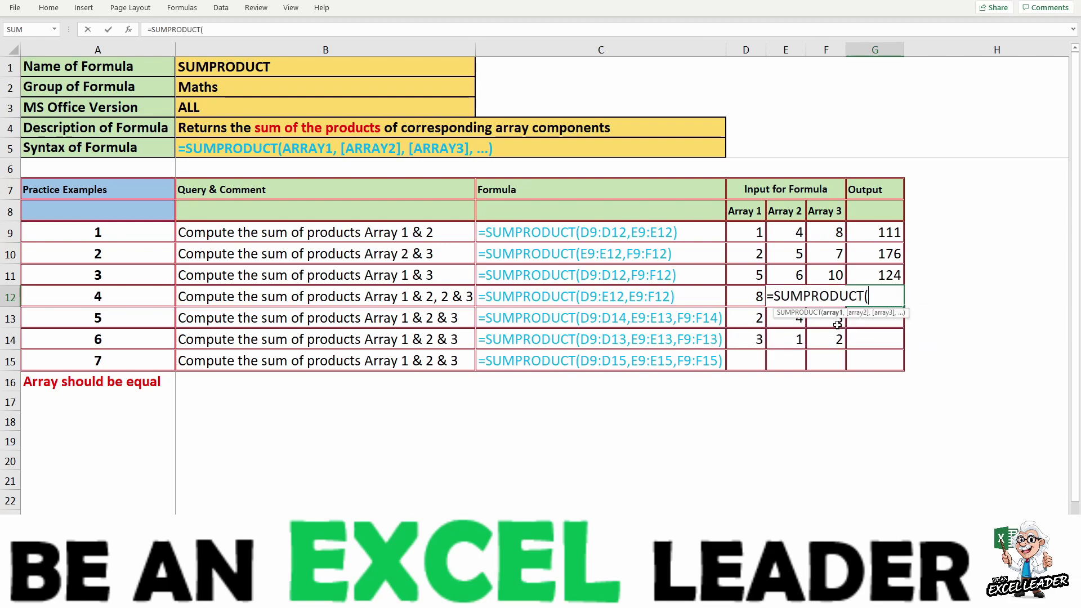
key("Up")
key("Up")
key("Up")
key("Left")
key("Left")
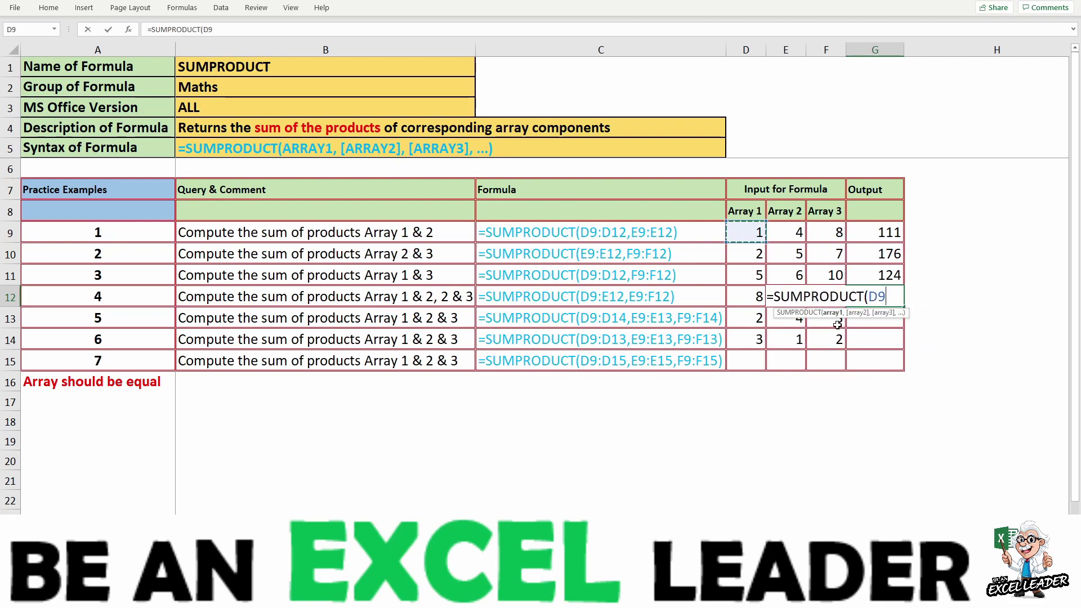
key("shift+Right")
key("shift+Down")
key("shift+Down")
key("shift+Down")
key("shift+Down")
key("shift+Down")
key("shift+Down")
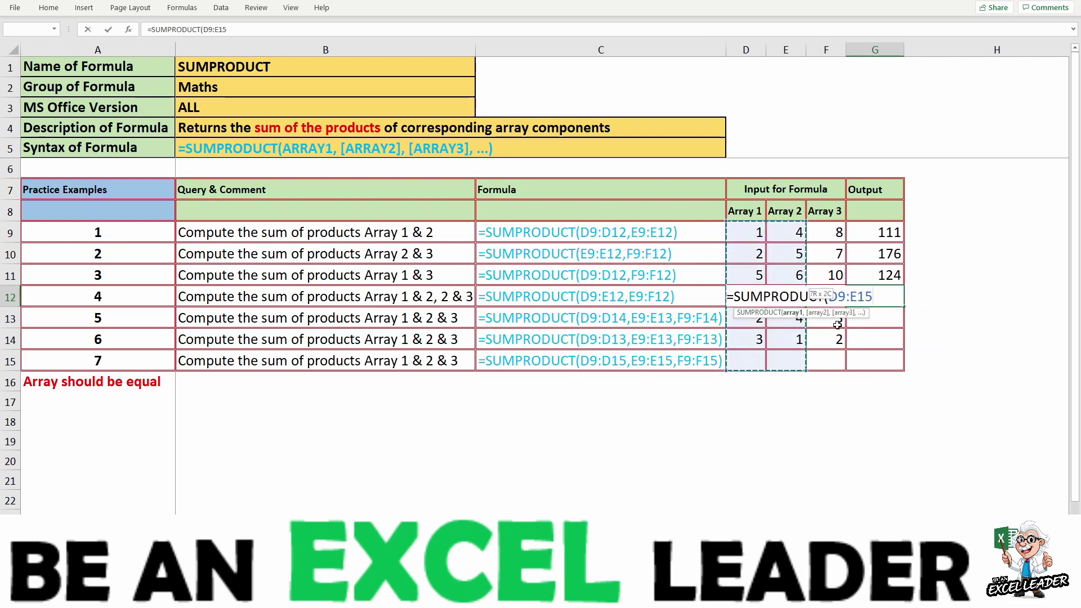
key("shift+Up")
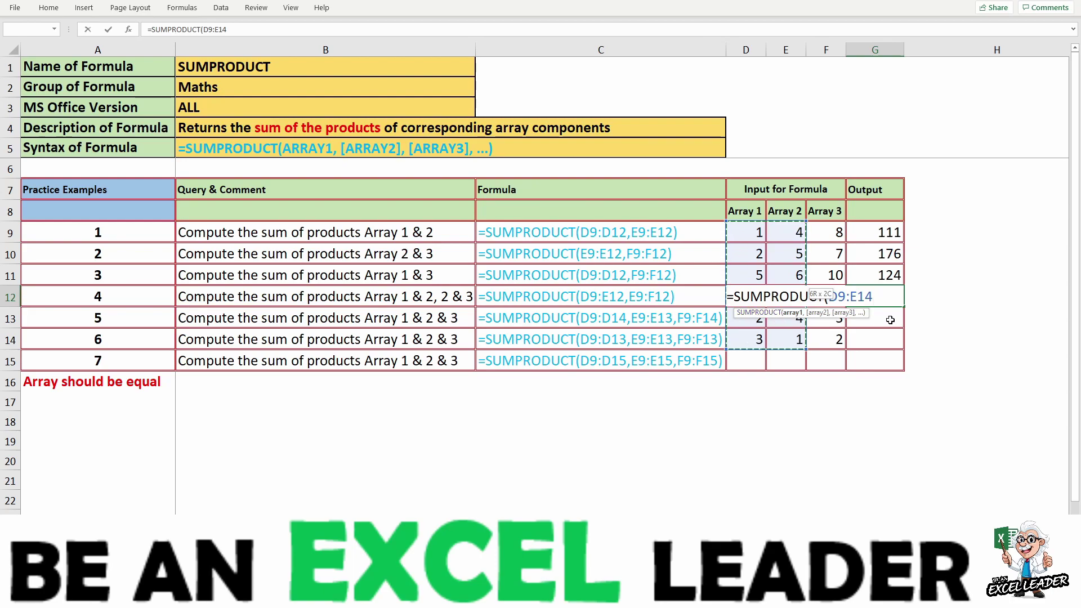
- Add E9:F14 as the second array and confirm, giving 287
type(",")
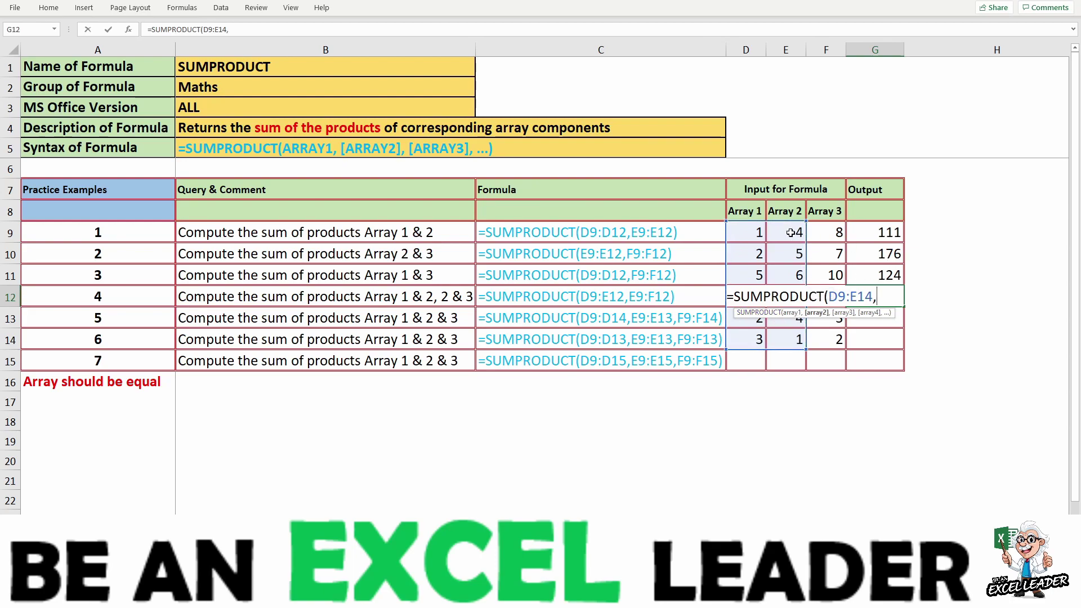
left_click(790, 232)
key("shift+Right")
key("shift+Down")
key("shift+Down")
key("shift+Down")
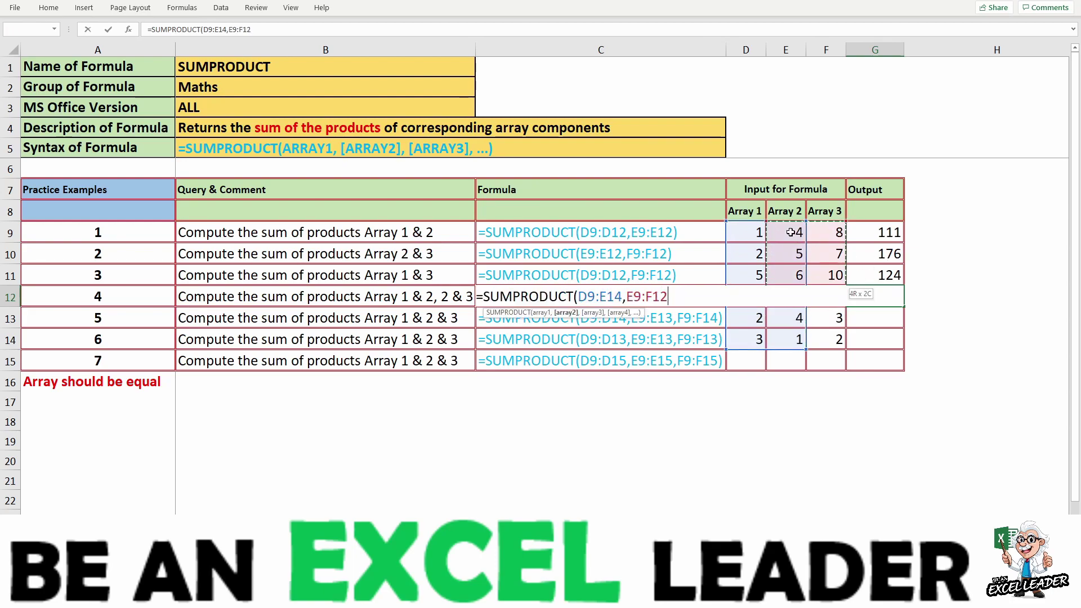
key("shift+Down")
key("shift+Down")
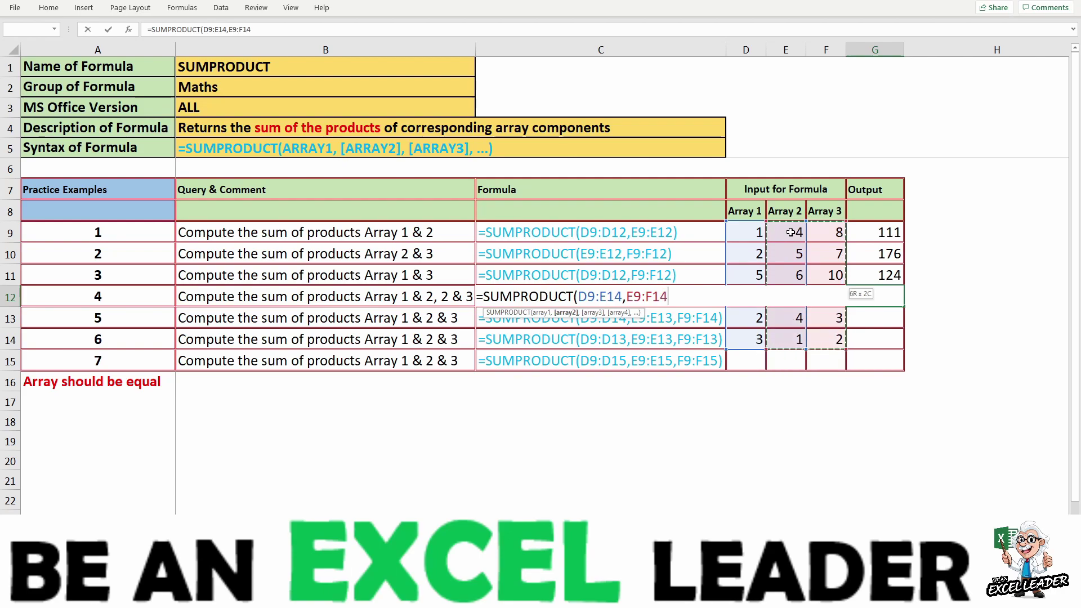
type(")")
key("Return")
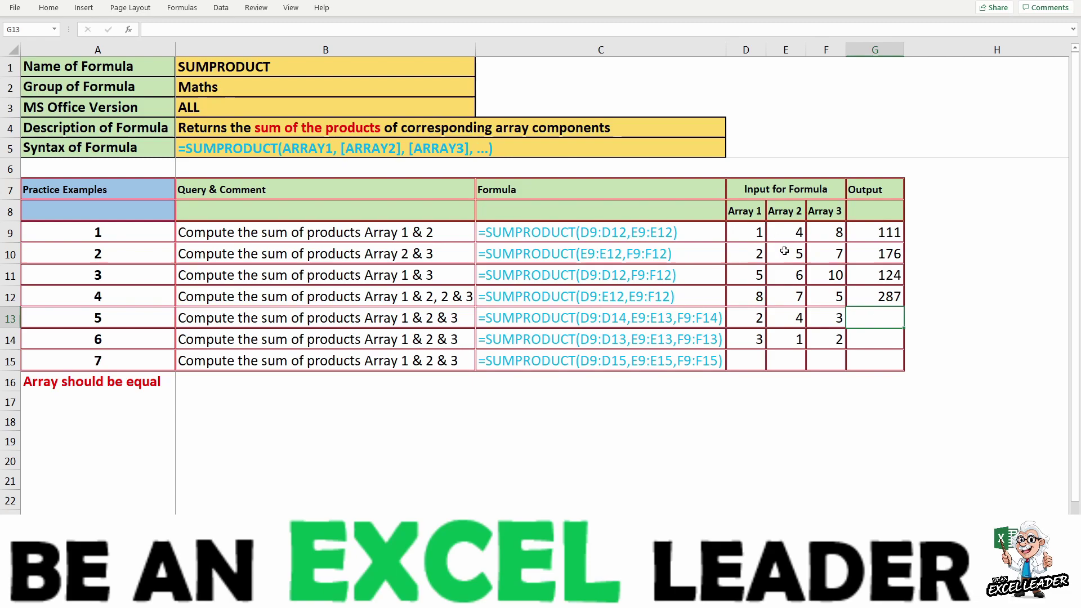
- Start =SUMPRODUCT in G13 with D9:D14 as first array, removing a stray G12 reference
type("=")
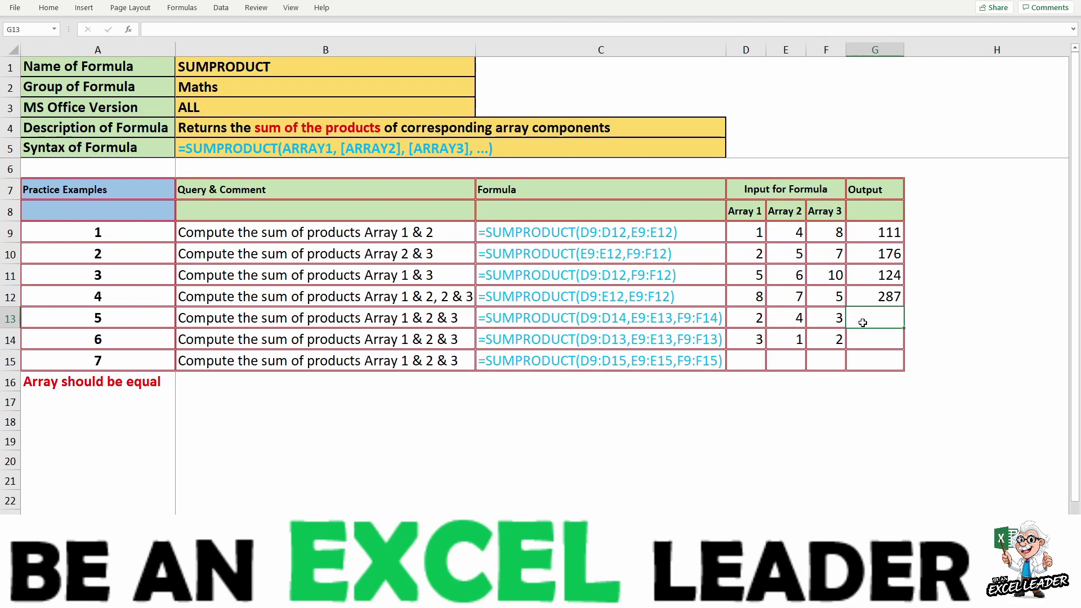
type("SUMP")
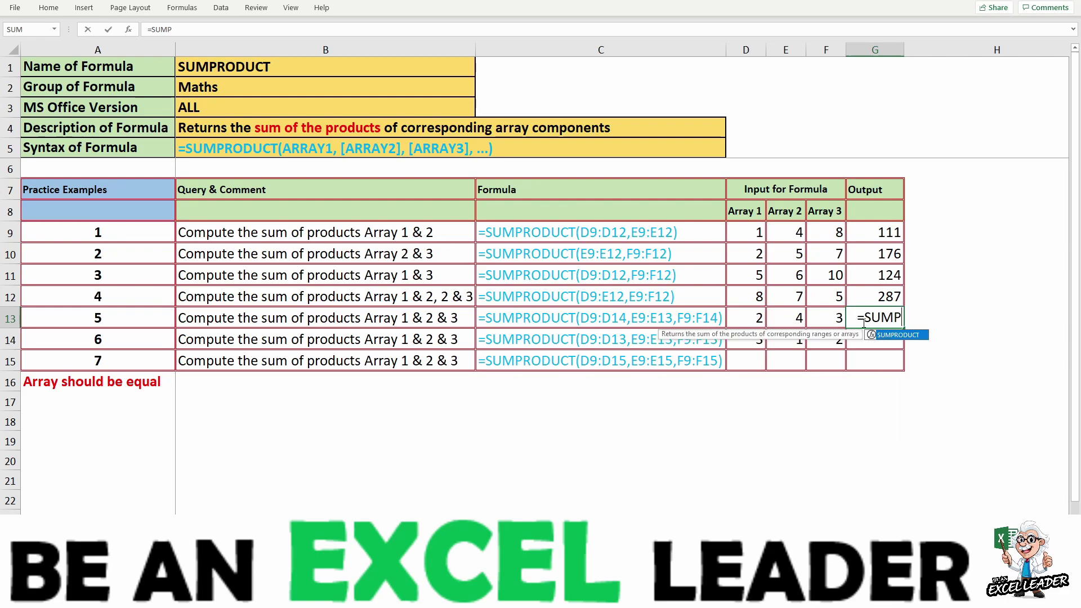
key("Tab")
key("Left")
key("Left")
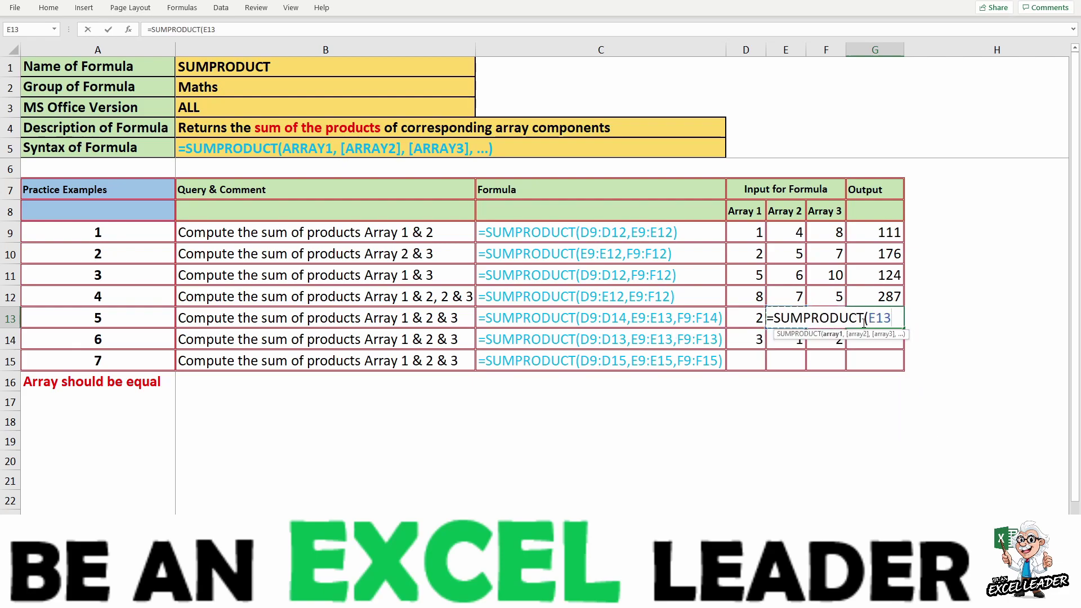
key("Left")
key("Up")
key("Up")
key("Up")
key("Up")
key("shift+Down")
key("shift+Down")
key("shift+Down")
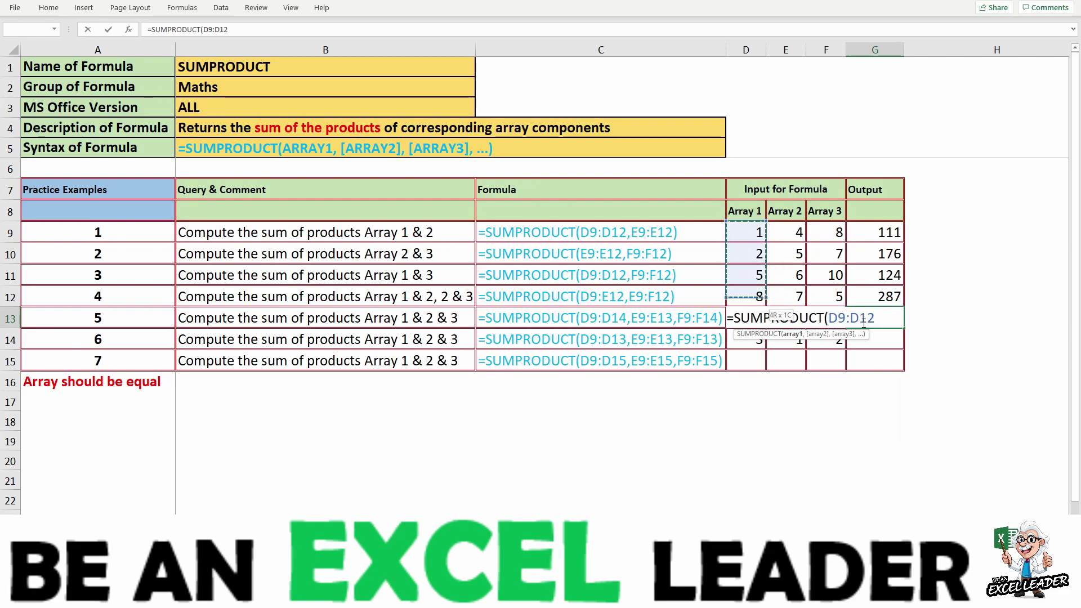
key("shift+Down")
key("shift+Down")
key("shift+Down")
key("shift+Up")
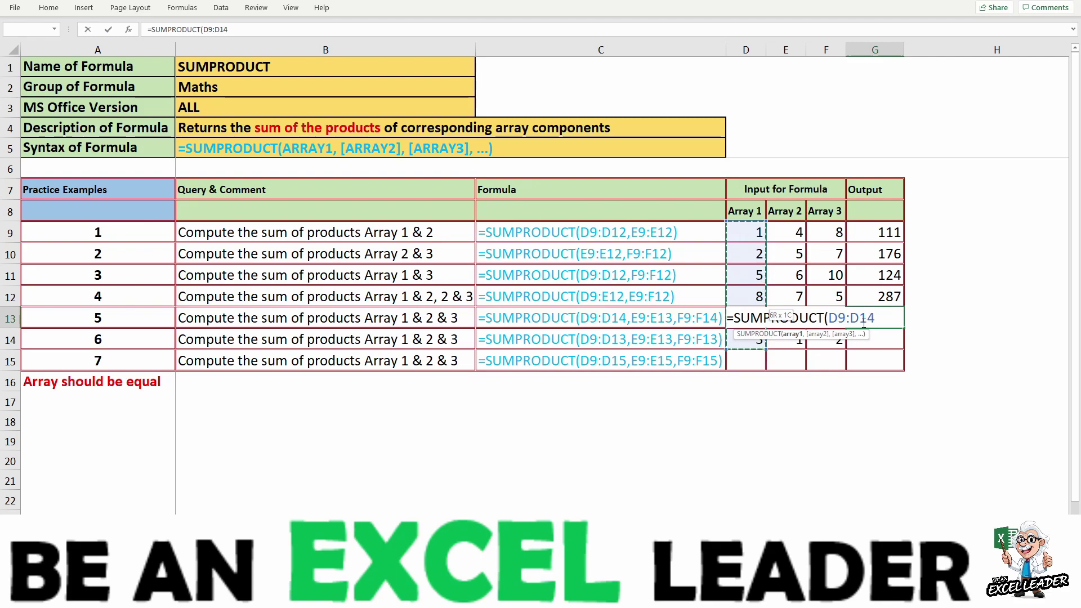
type(",")
key("Up")
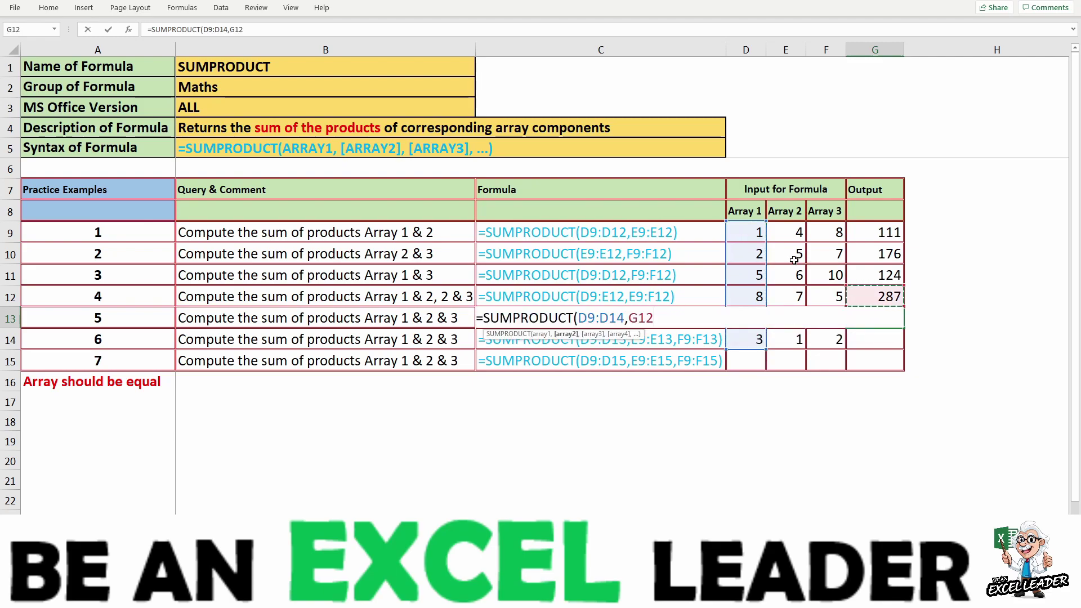
key("BackSpace")
key("BackSpace")
key("BackSpace")
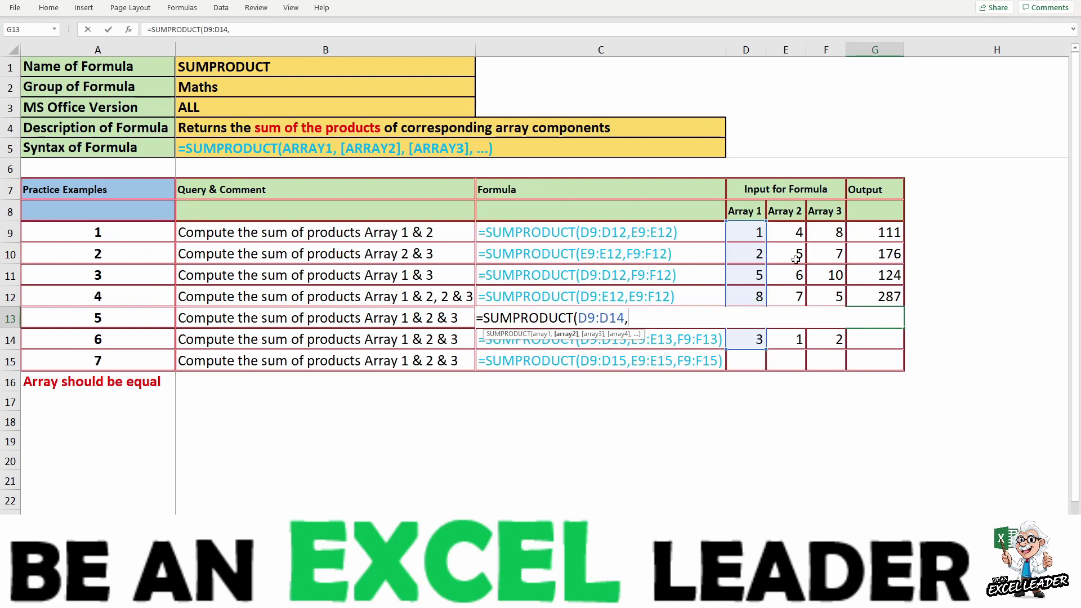
- Add E9:E14 and F9:F14 as the second and third arrays and confirm, giving 712
left_click(789, 234)
key("shift+Down")
key("shift+Down")
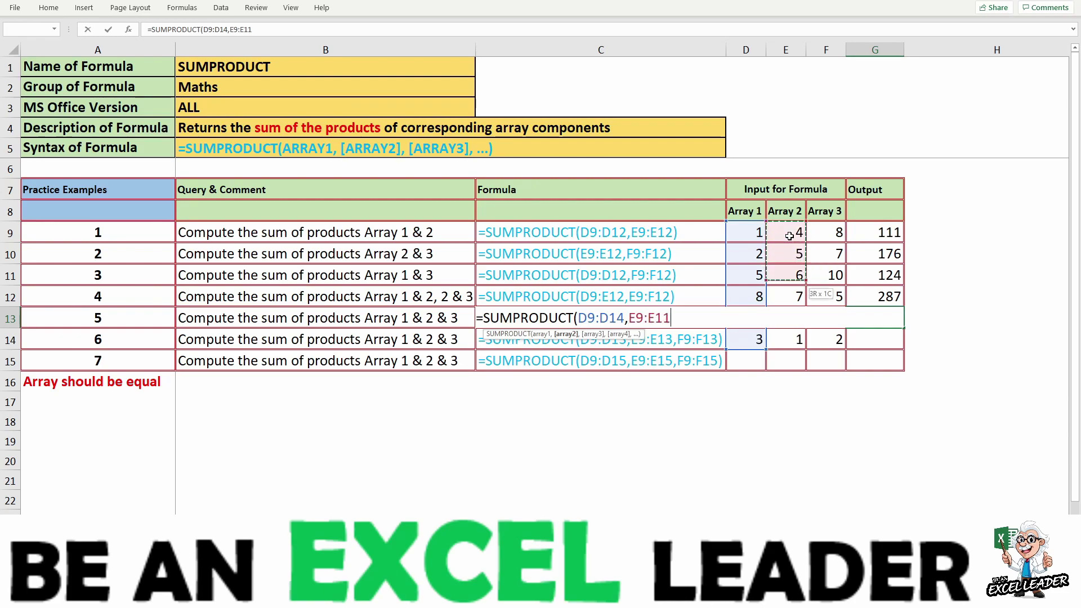
key("shift+Down")
key("shift+Down")
key("shift+Down")
type(",")
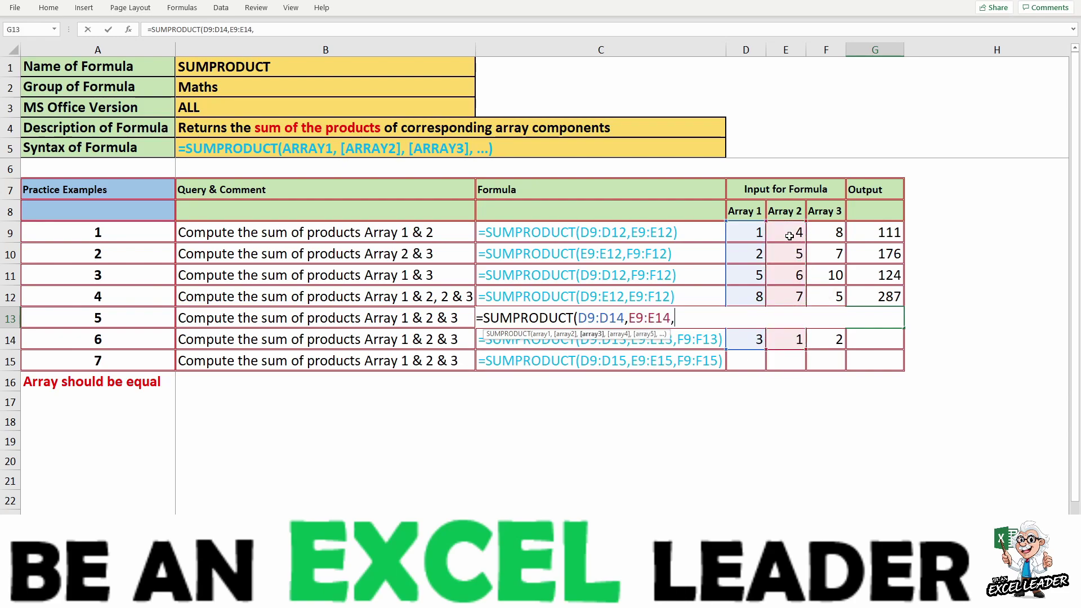
left_click(820, 236)
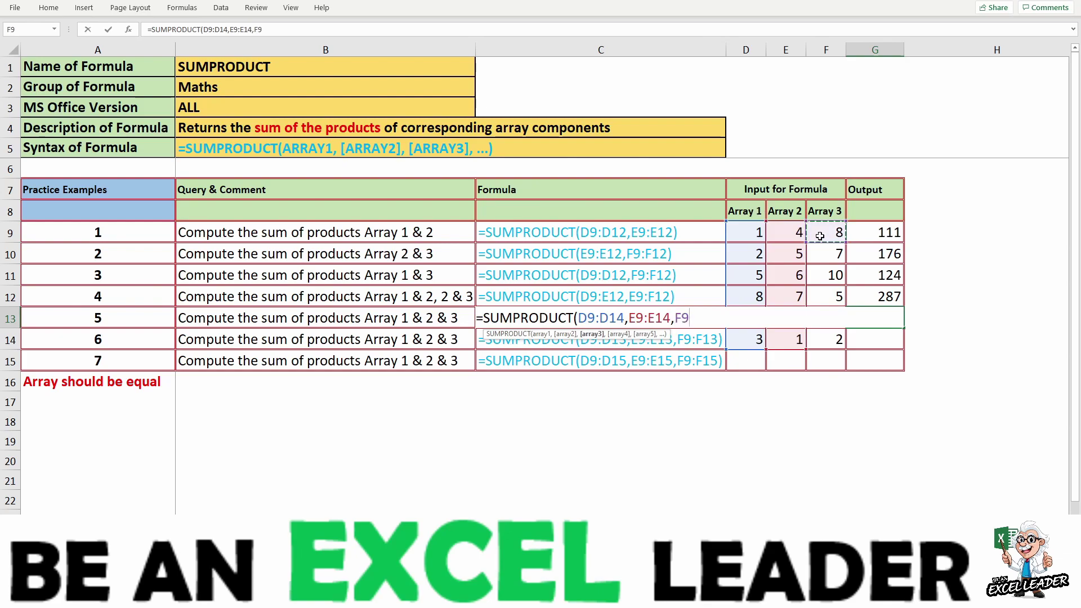
key("shift+Down")
key("shift+Down")
key("shift+Down")
key("shift+Down")
key("shift+Down")
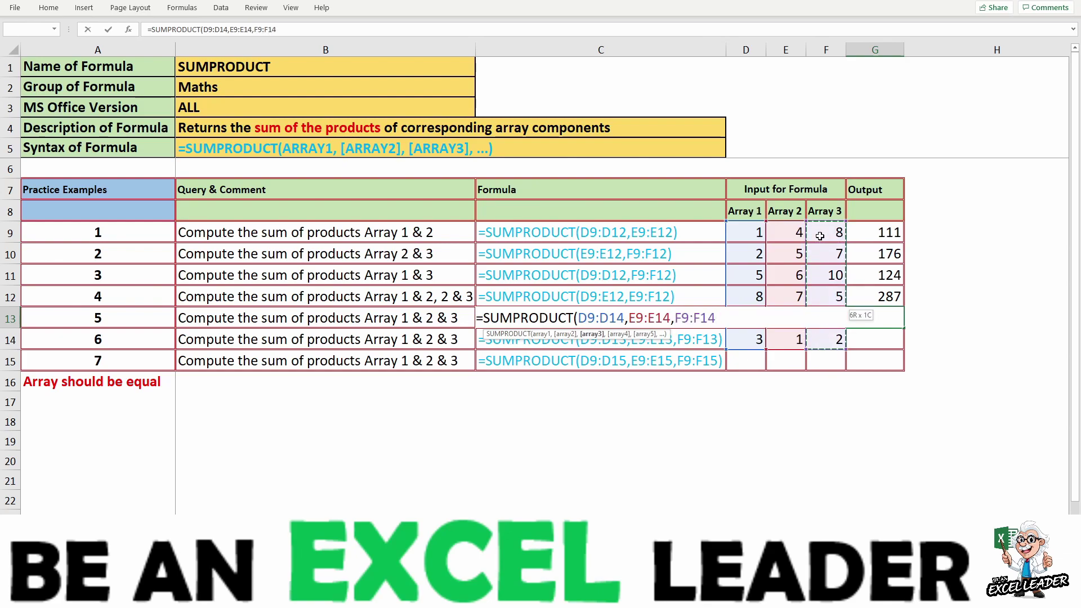
type(")")
key("Return")
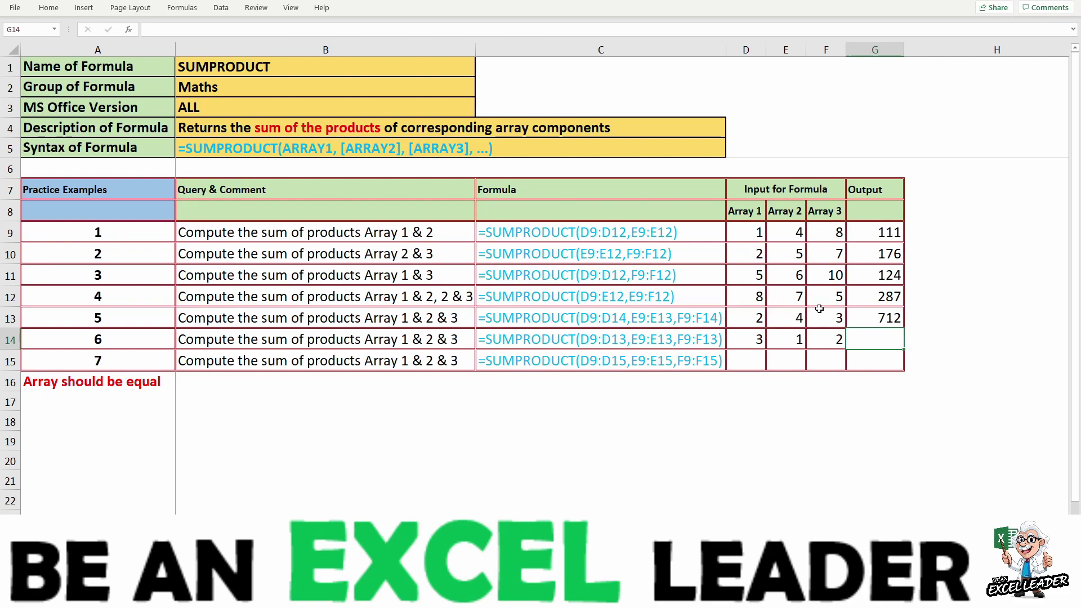
- Enter =SUMPRODUCT(D9:D15,E9:E14) in G14, producing #VALUE! from the mismatched ranges
left_click(874, 318)
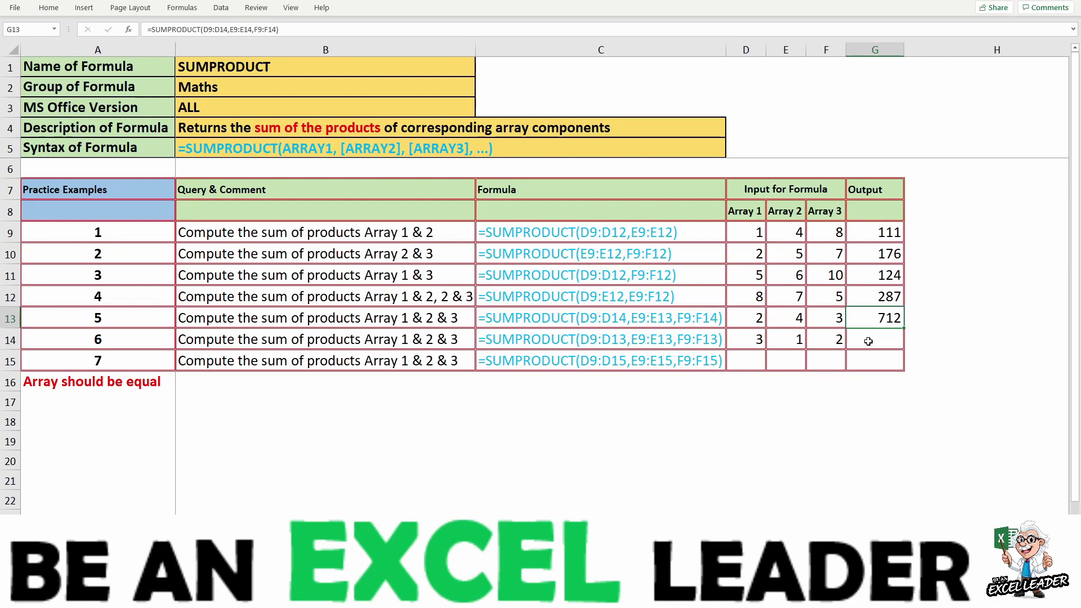
left_click(869, 343)
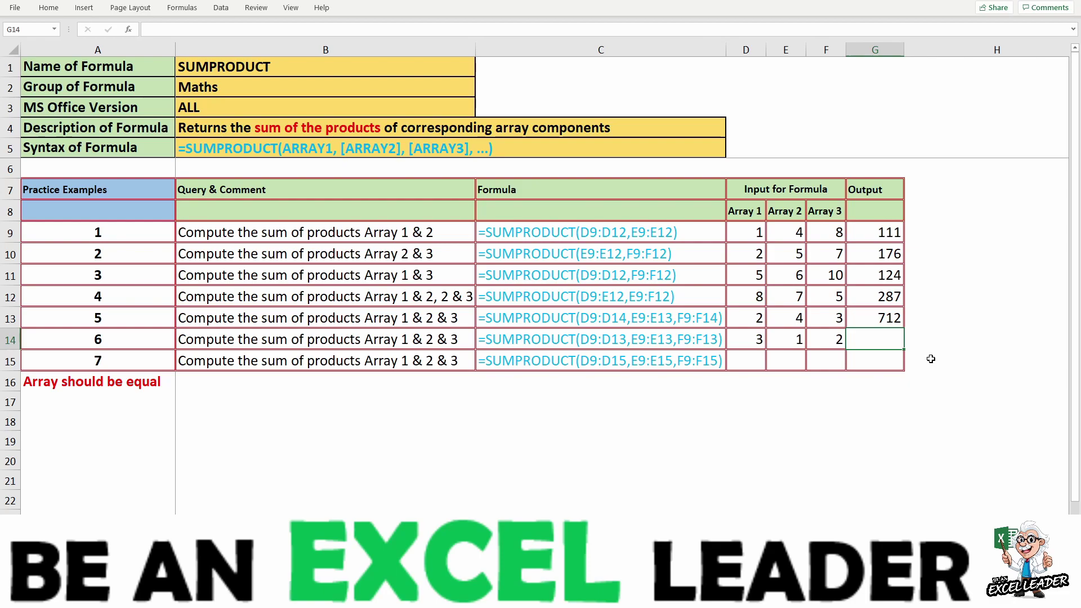
type("=")
type("SU,")
key("BackSpace")
type("M")
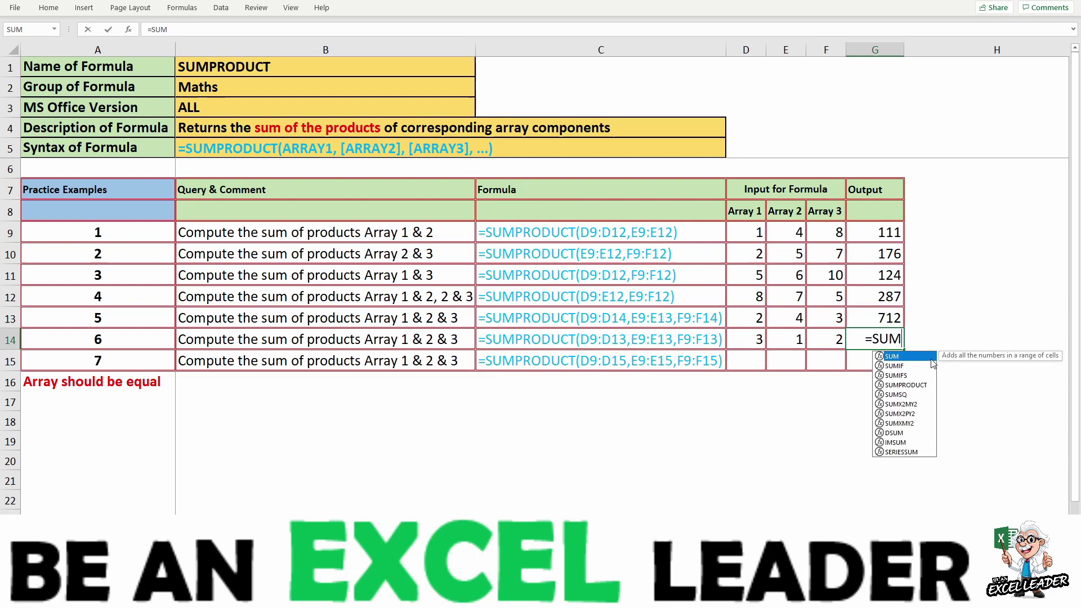
type("P")
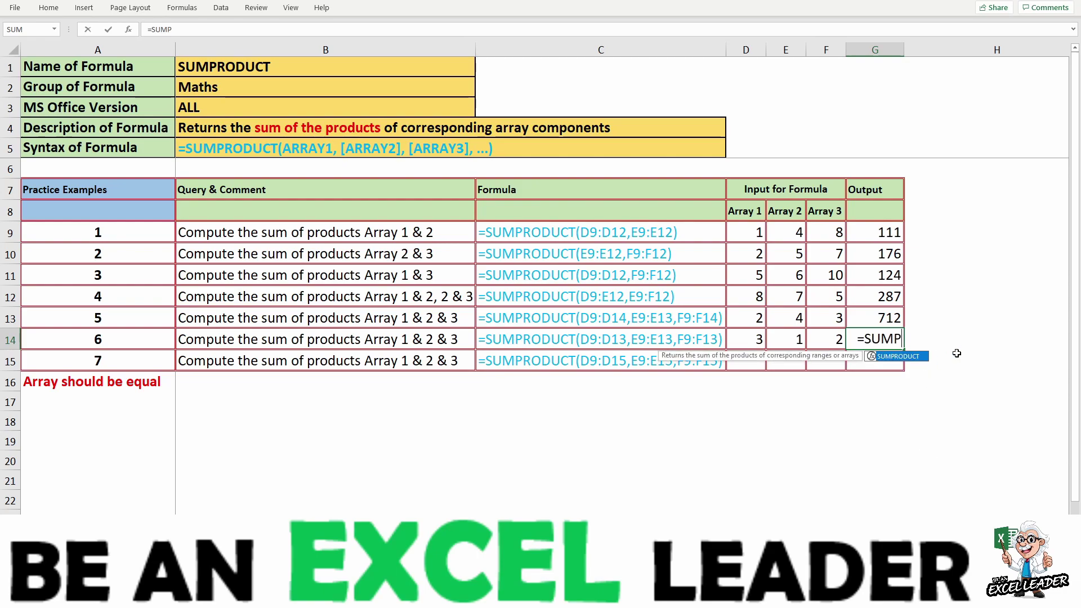
key("Tab")
left_click_drag(749, 238, 747, 360)
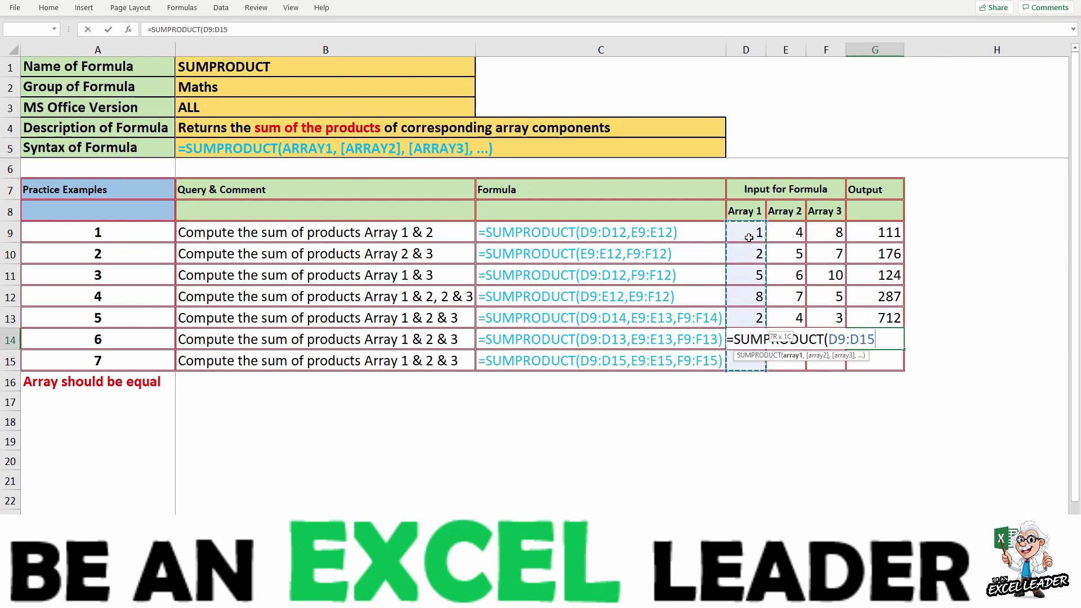
type(",")
left_click_drag(788, 233, 787, 339)
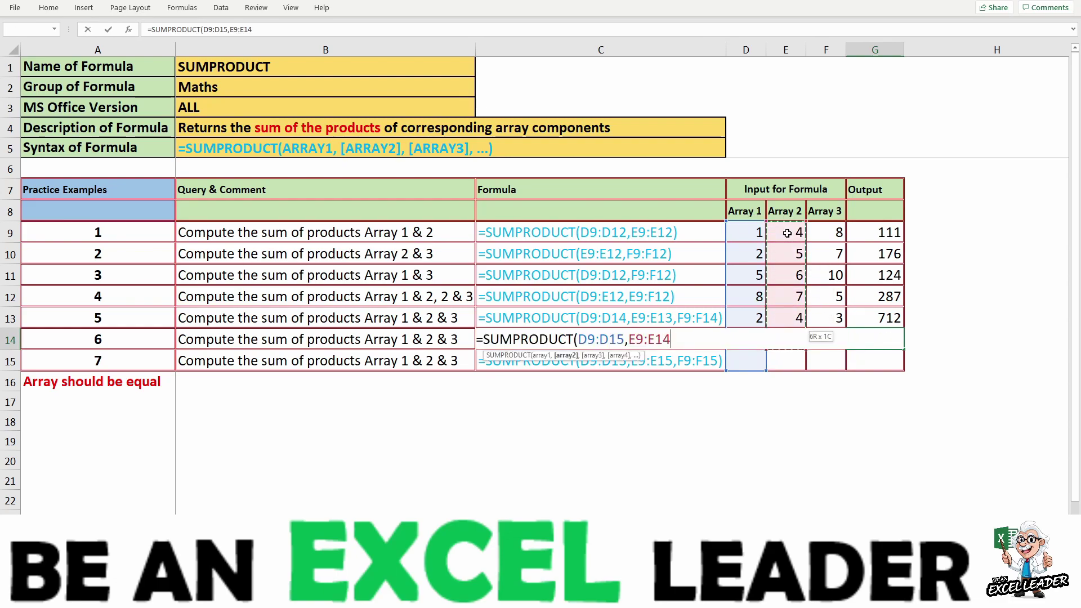
type(")")
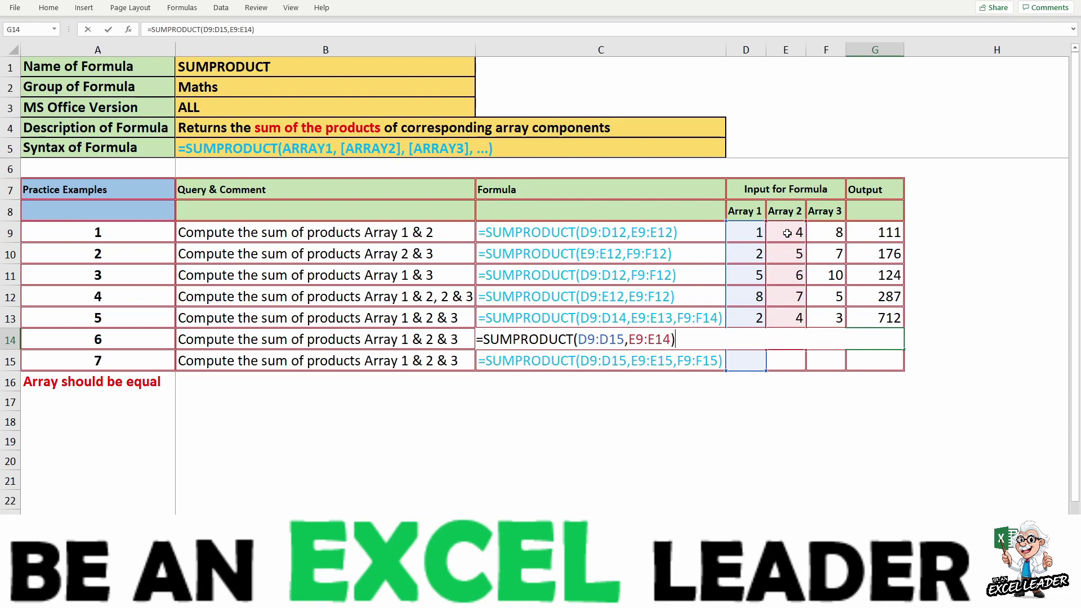
key("Return")
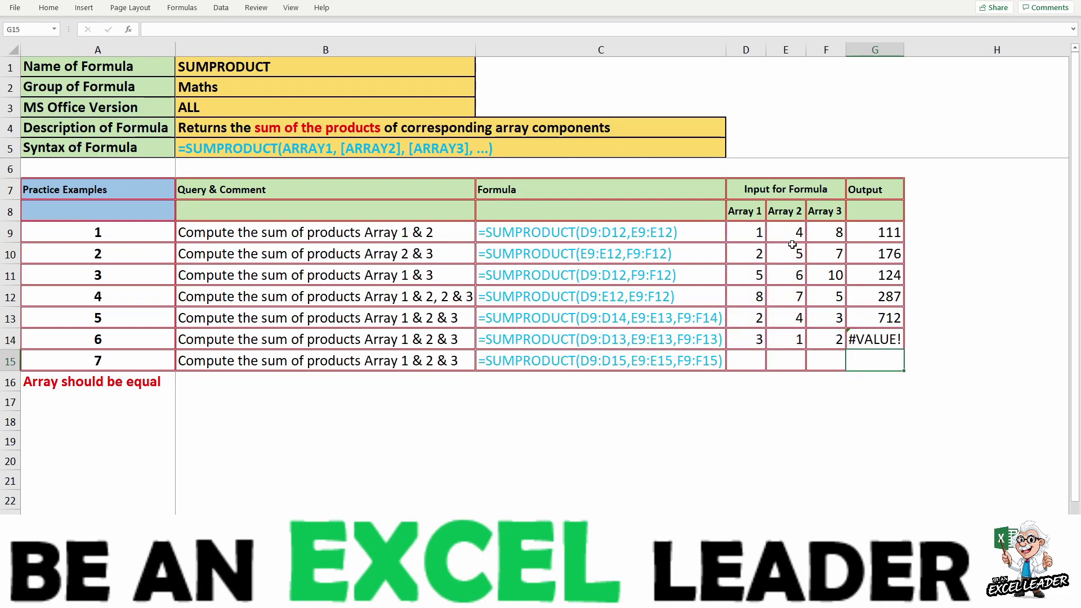
- Change G14's second range from E9:E14 to E9:E15 so it returns 111
left_click(870, 338)
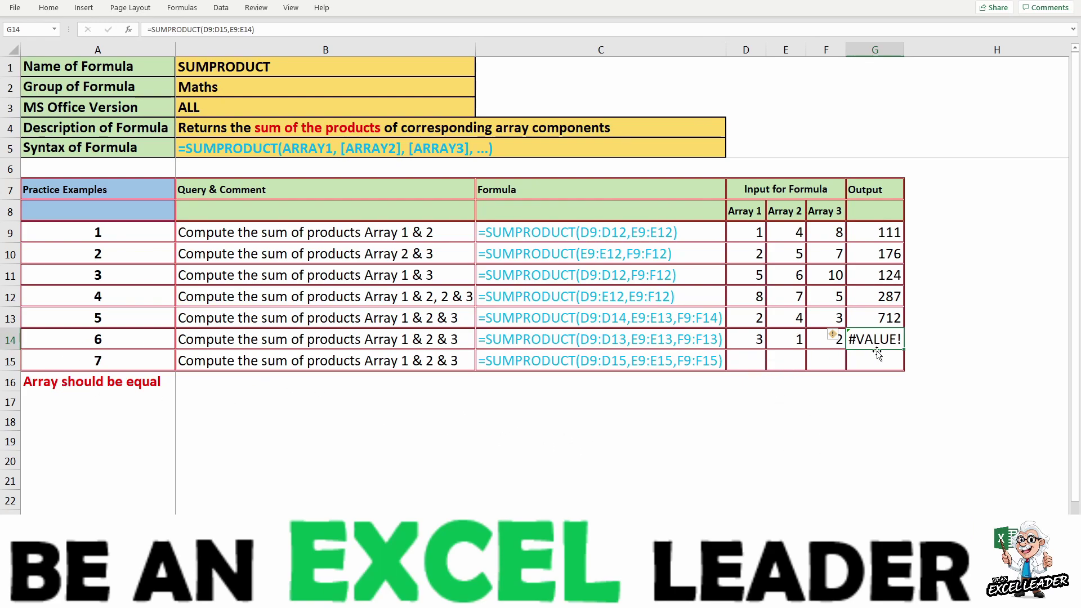
double_click(870, 341)
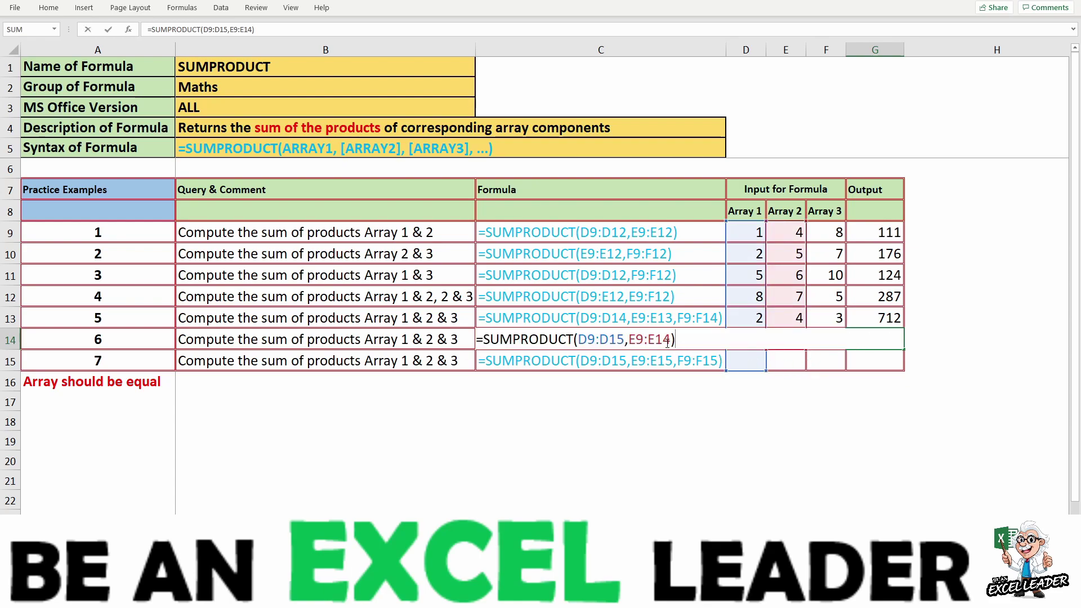
key("Left")
key("BackSpace")
type("5")
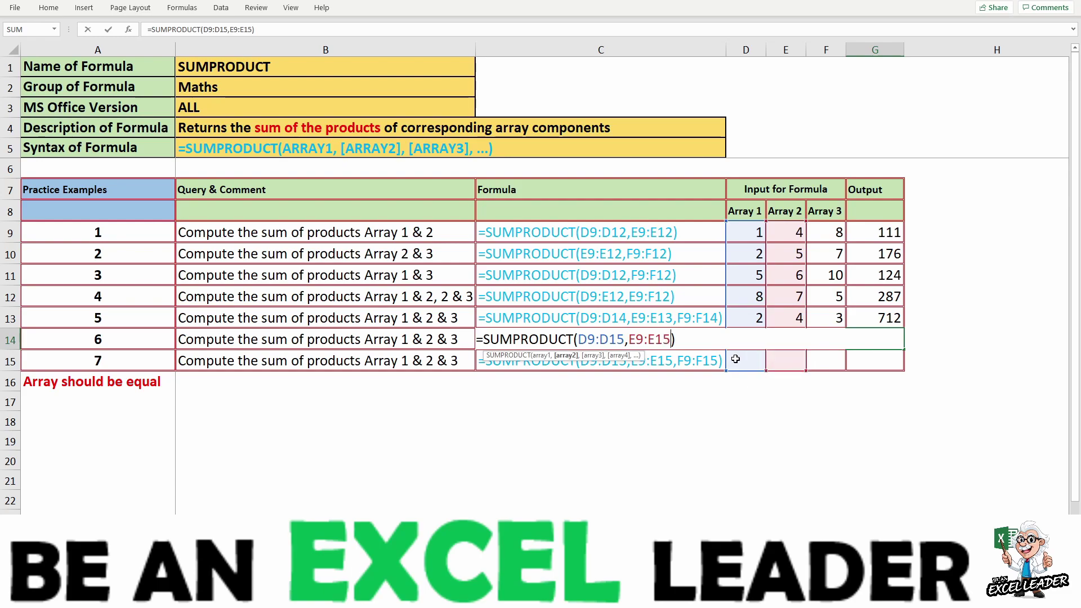
key("Return")
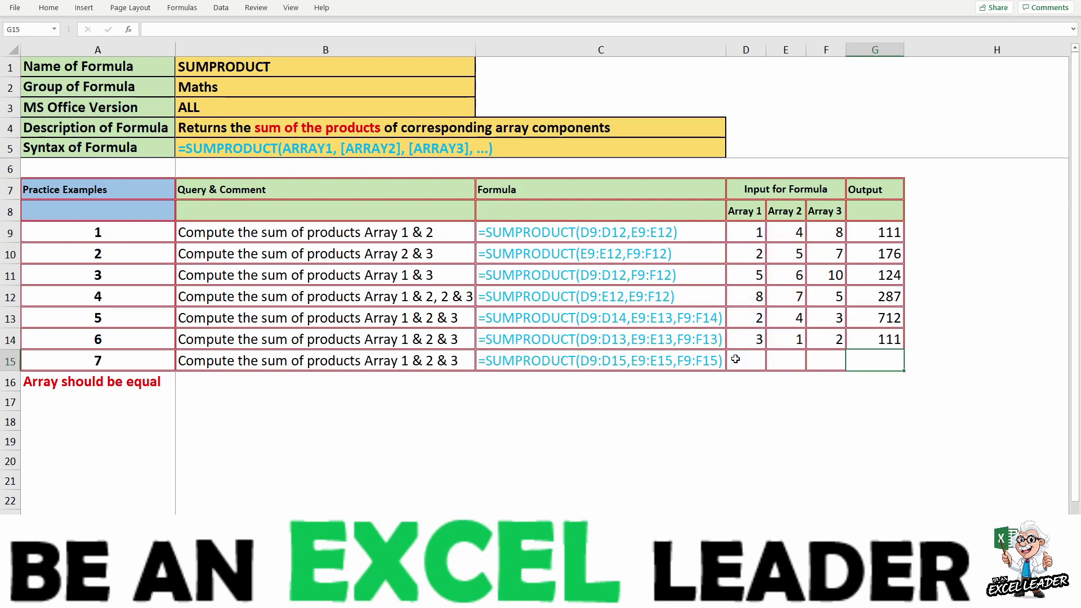
left_click(873, 341)
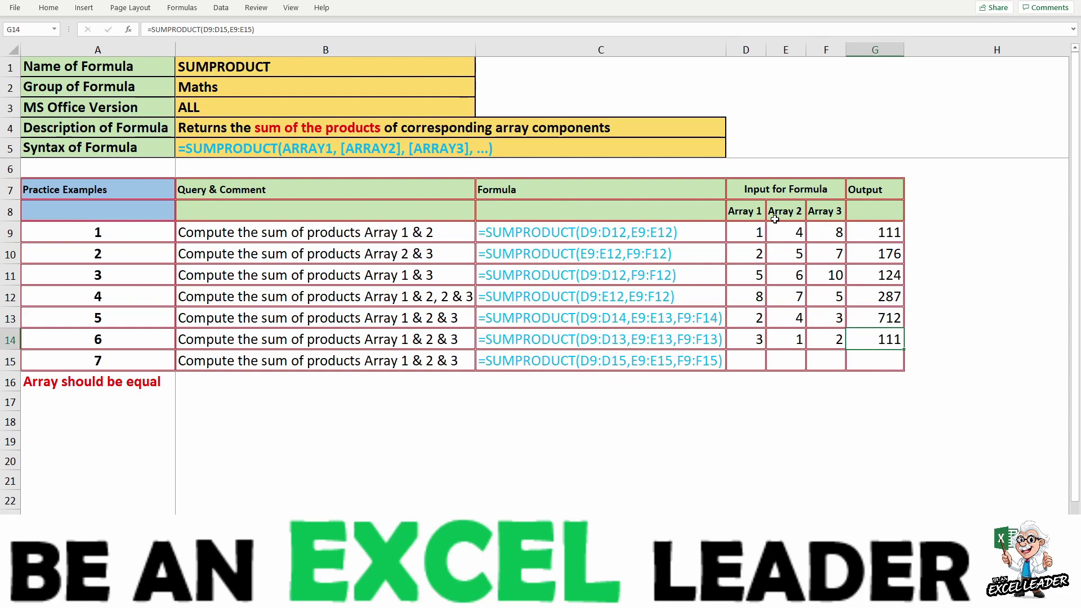
- Start =SUMPRODUCT in G15 with D9:D15 as the first array
left_click(900, 359)
type("=")
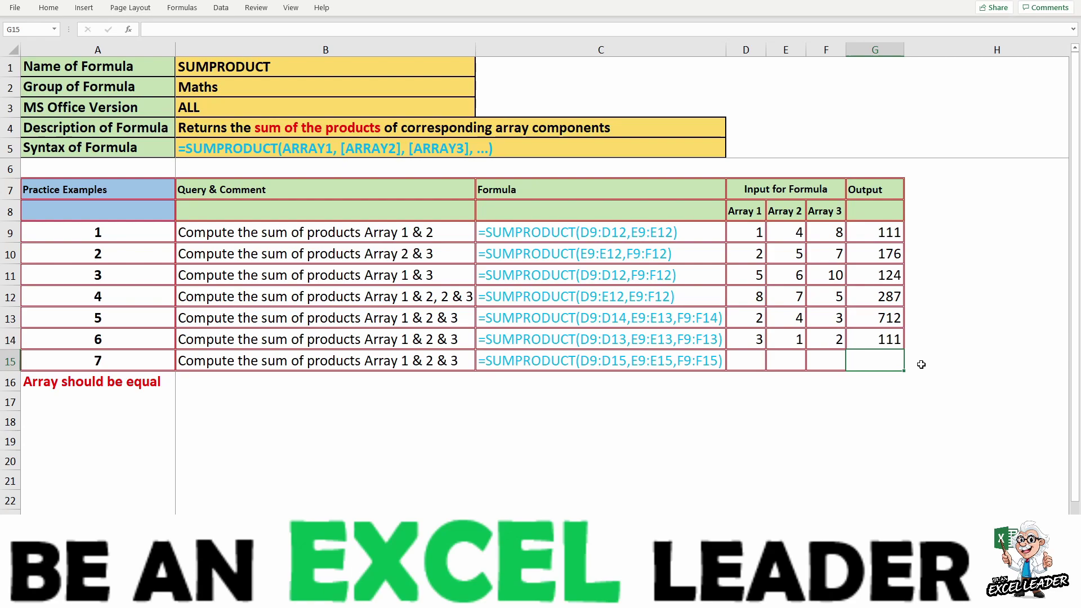
type("SUM")
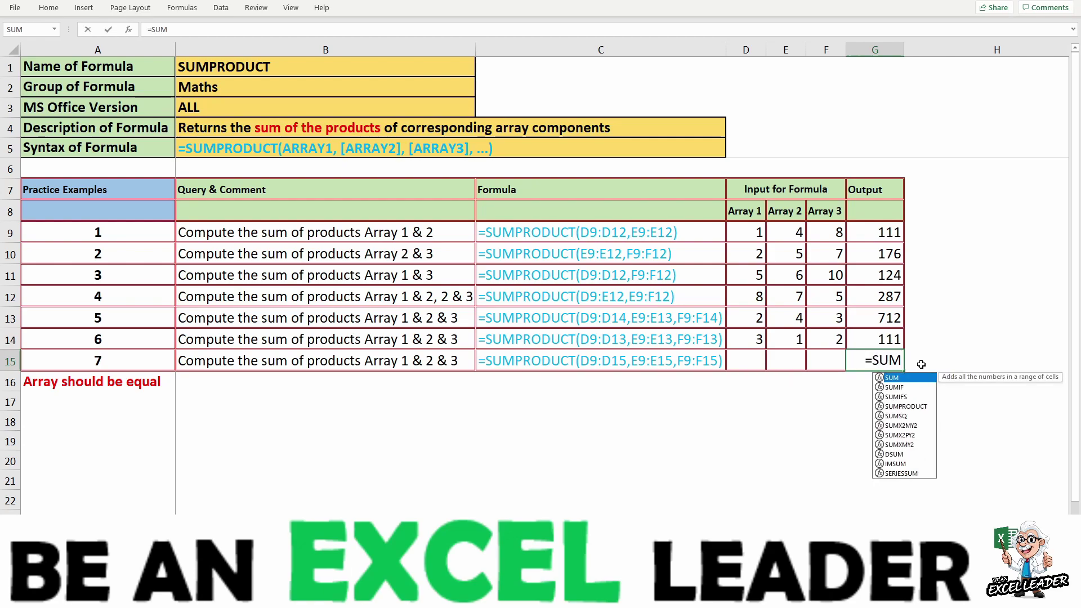
type("P")
key("Tab")
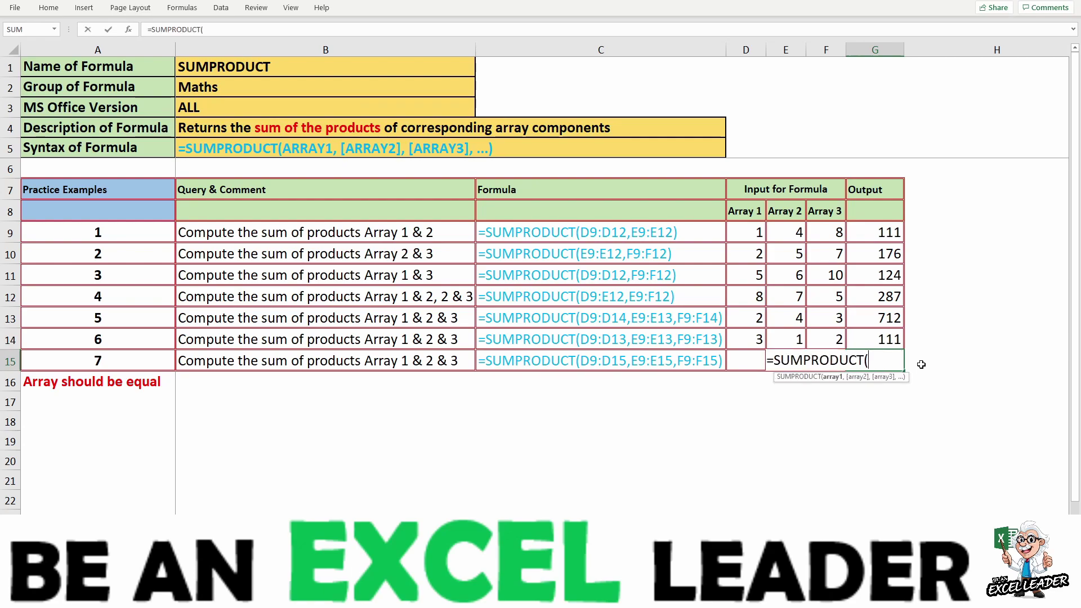
left_click(749, 232)
key("shift+Down")
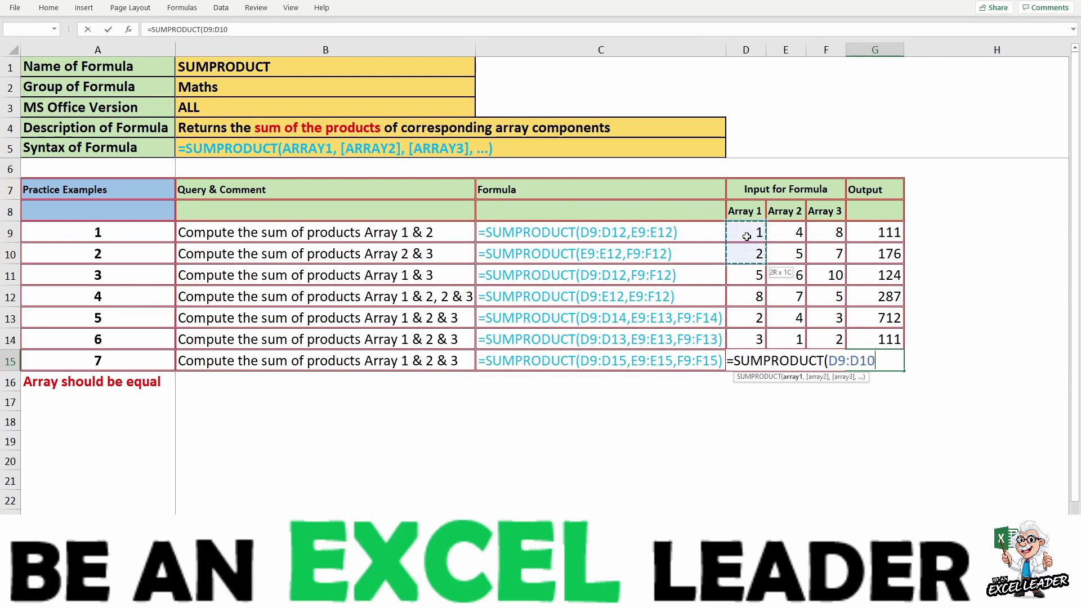
key("shift+Down")
key("shift+Down")
key("shift+Down")
- Add E9:E15 and F9:F15 as the second and third arrays and confirm, giving 712
key("shift+Down")
key("shift+Down")
type(",")
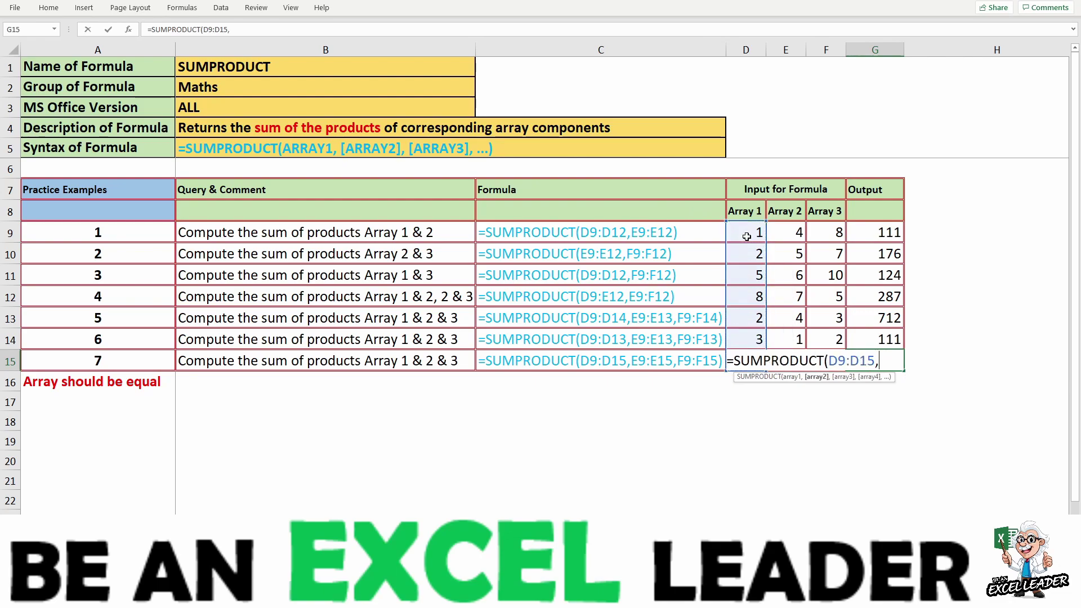
left_click(783, 234)
key("shift+Down")
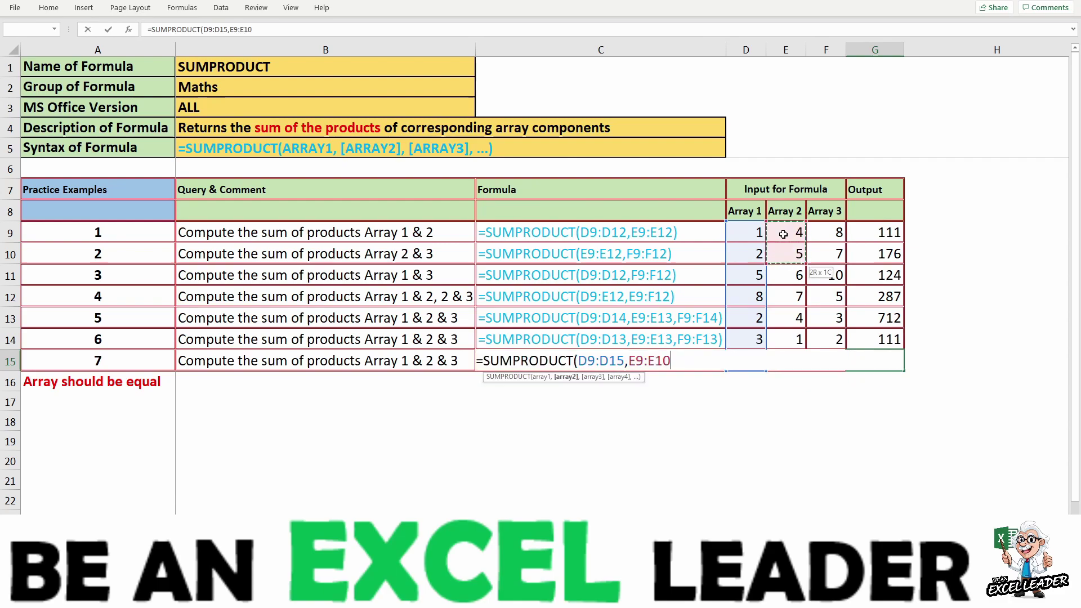
key("shift+Down")
key("shift+Down")
key("shift+Down")
key("shift+Down")
key("shift+Down")
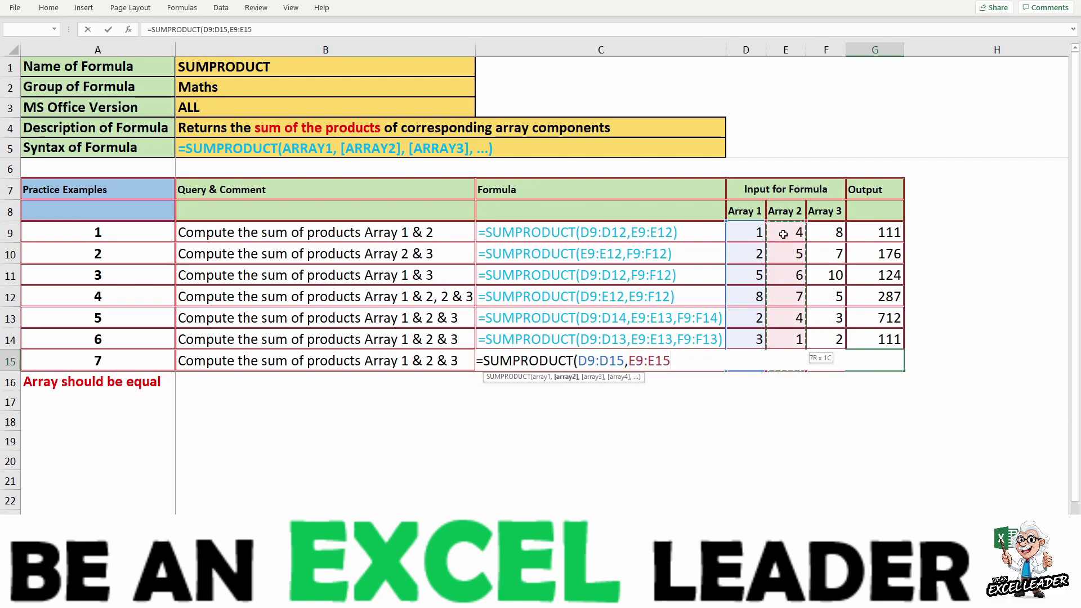
type(",")
left_click(833, 235)
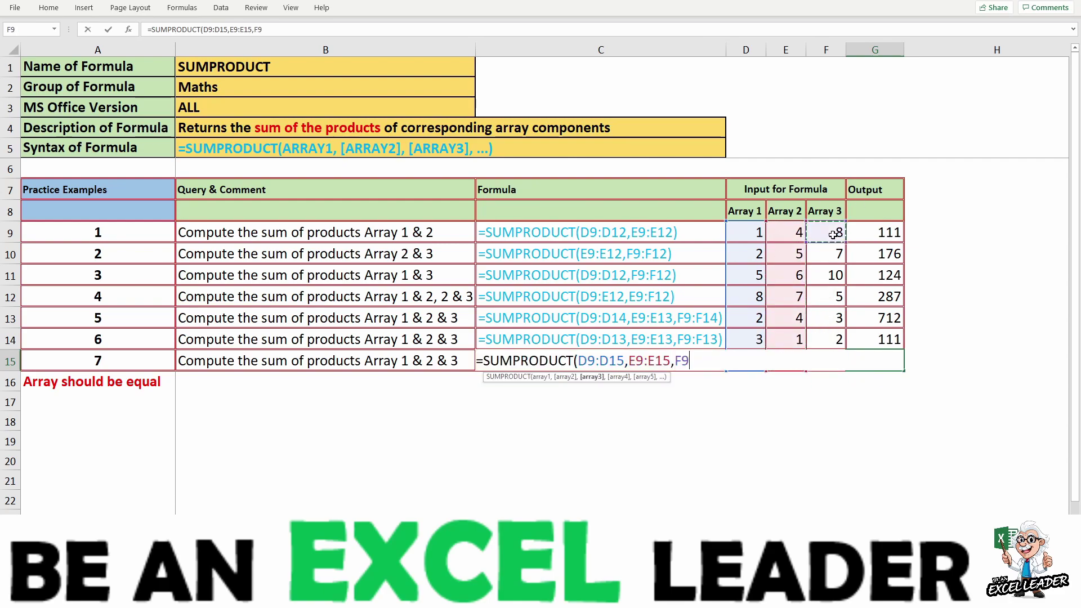
key("shift+Down")
key("shift+Down")
key("shift+Down")
key("shift+Down")
key("shift+Down")
key("shift+Down")
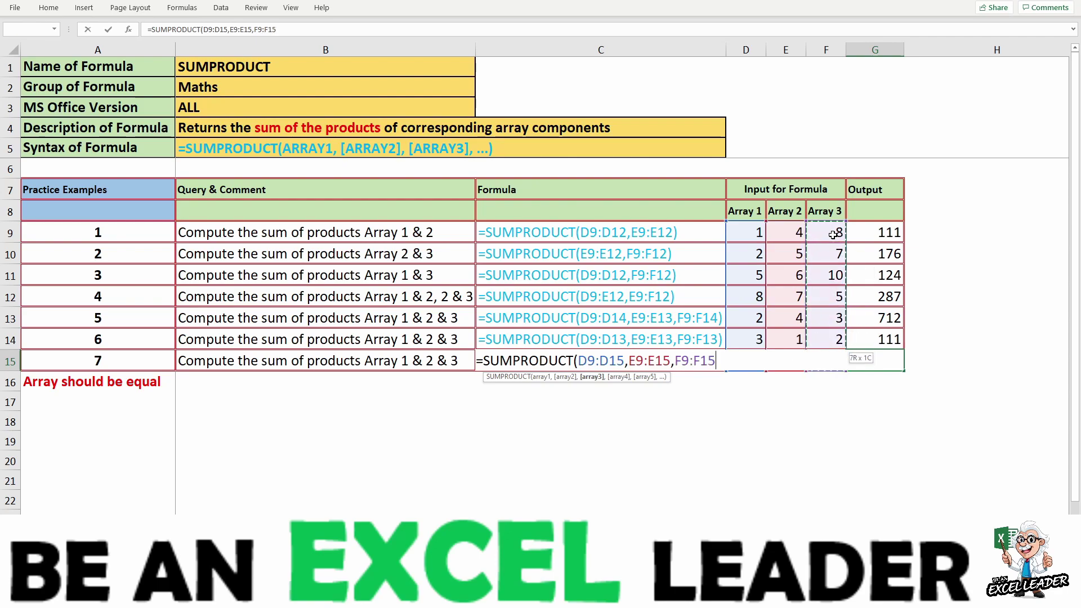
type(")")
key("Return")
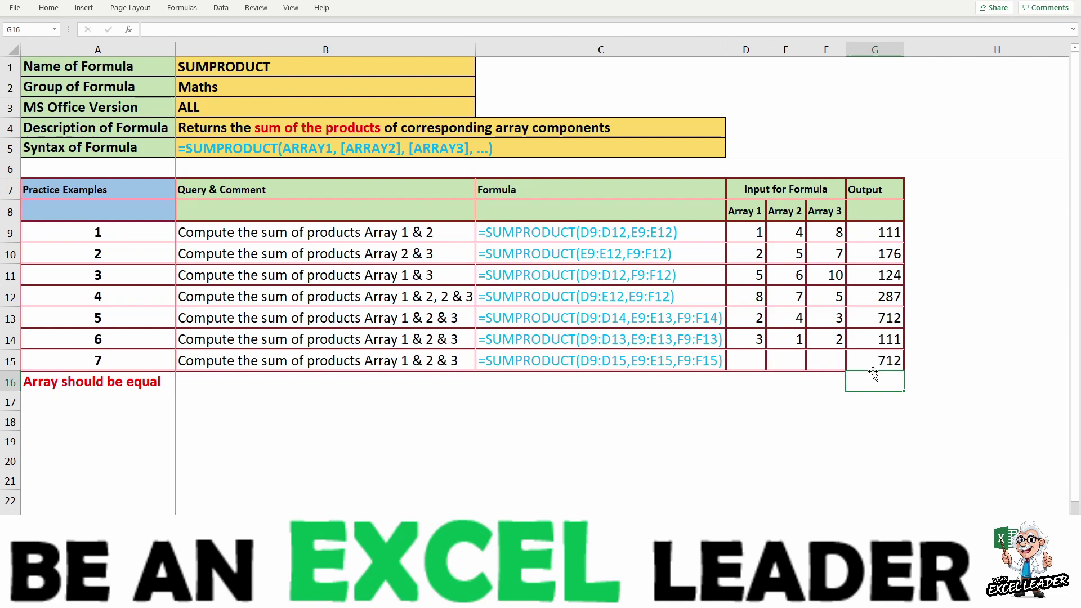
left_click(881, 318)
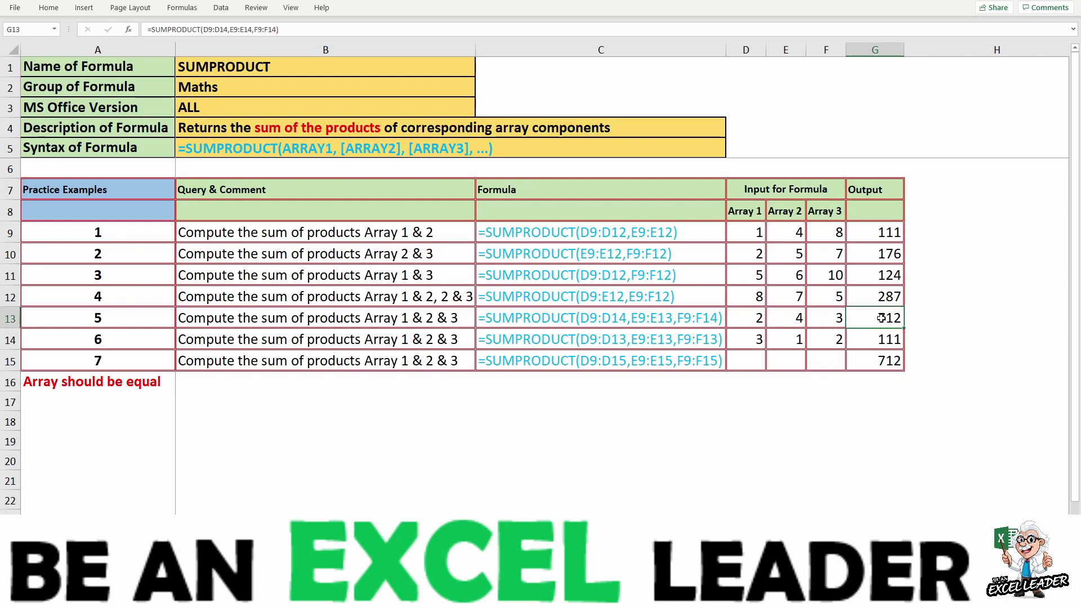
left_click(874, 365)
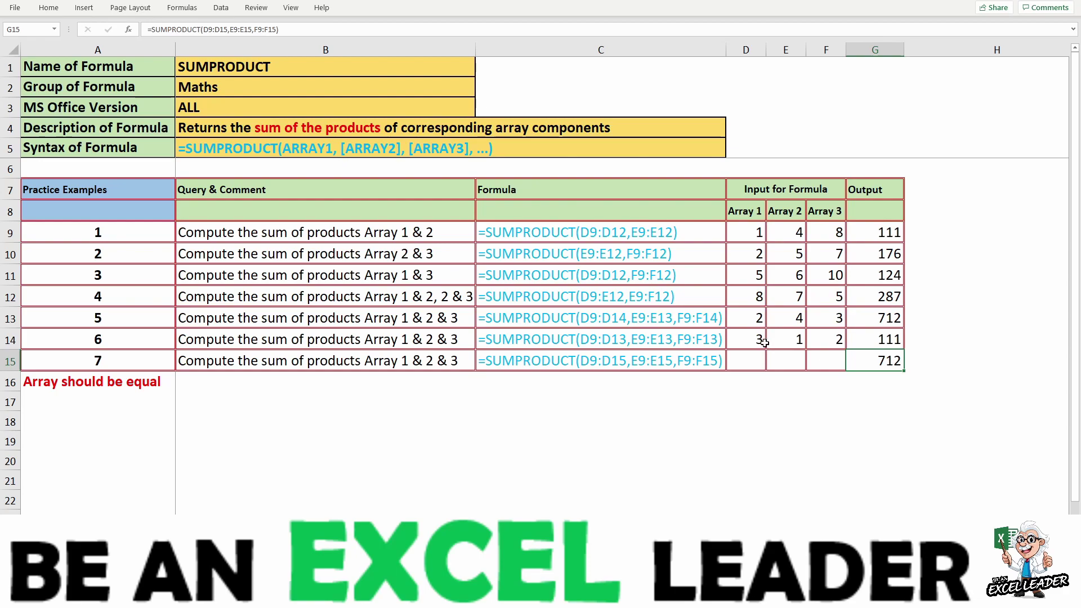